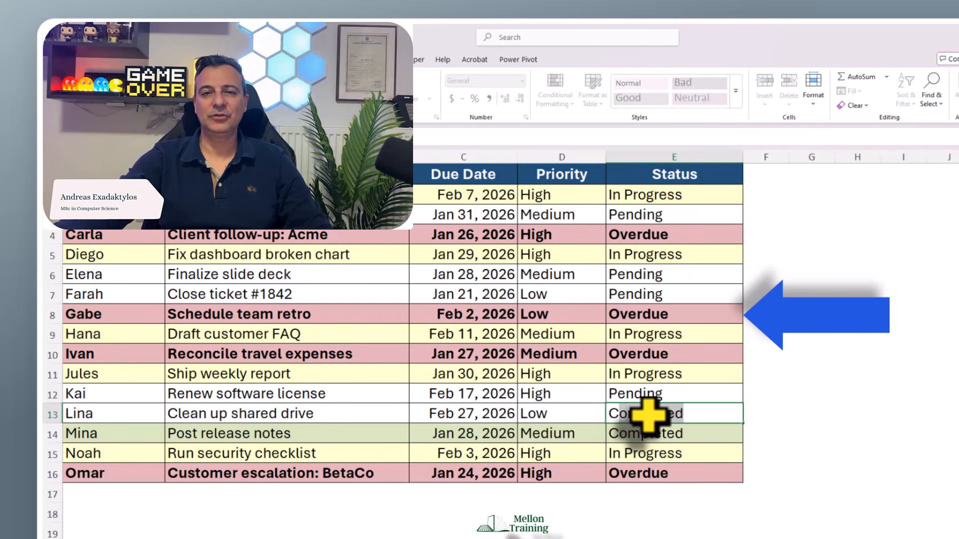
Set the status to Completed in E13 for the shared drive cleanup and to Pending in E15 for the security checklist
{"action": "key", "text": "Return"}
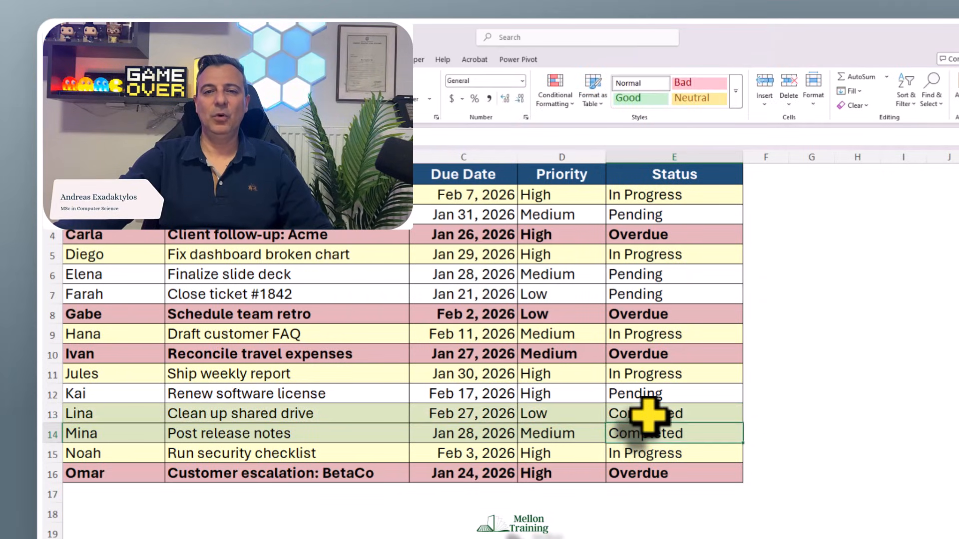
{"action": "left_click", "coordinate": [647, 457]}
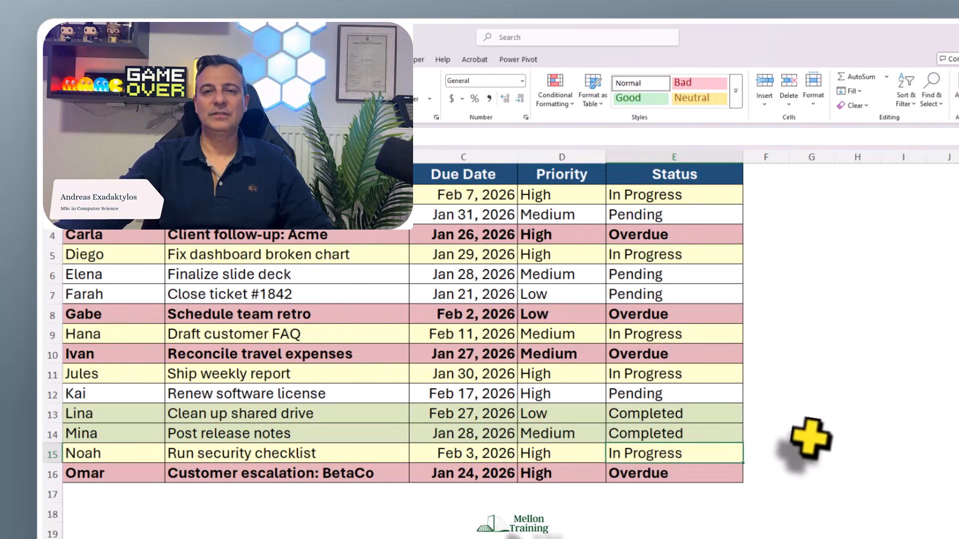
{"action": "type", "text": "Pending"}
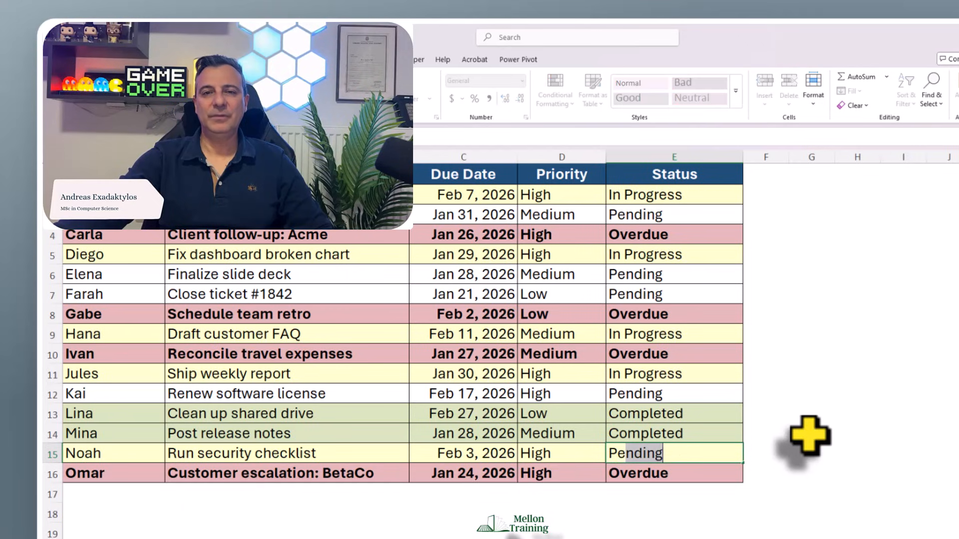
{"action": "key", "text": "Return"}
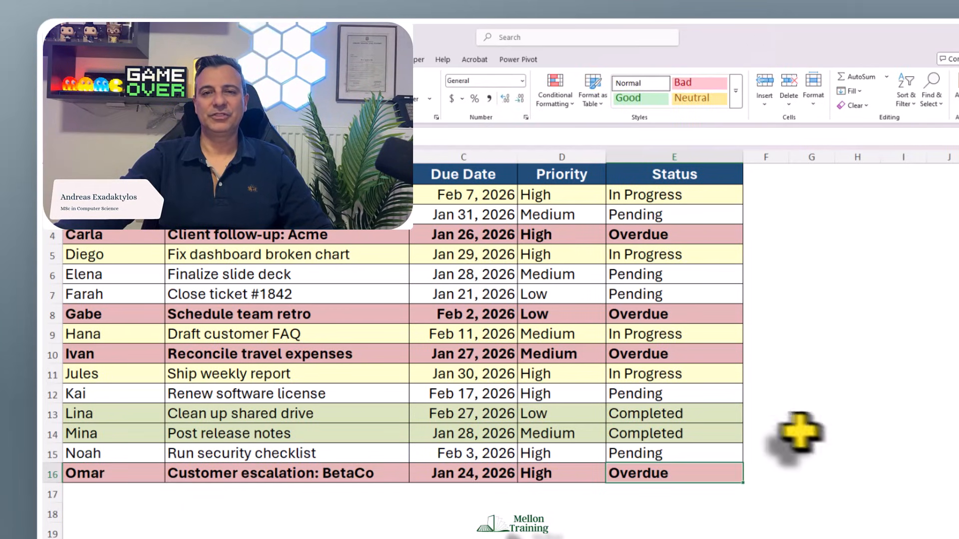
{"action": "left_click", "coordinate": [642, 434]}
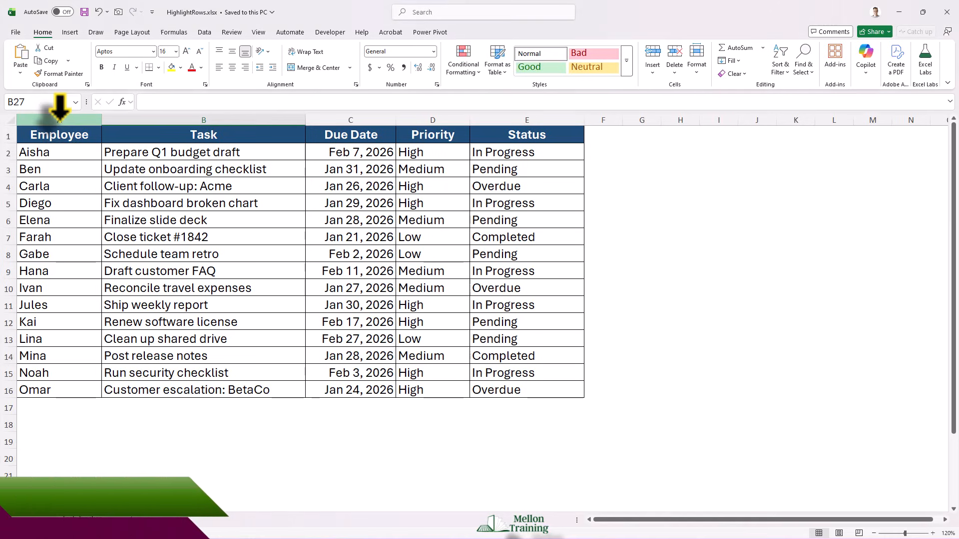
Examine the Employee, Task, Due Date, Priority and Status columns and the different status values in the task table
{"action": "left_click", "coordinate": [60, 119]}
{"action": "left_click", "coordinate": [209, 117]}
{"action": "left_click", "coordinate": [345, 118]}
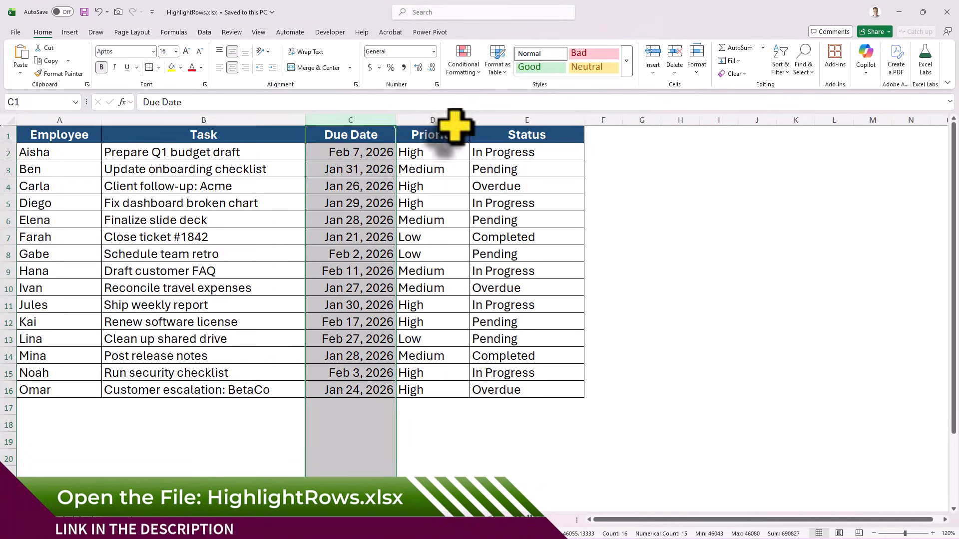
{"action": "left_click", "coordinate": [433, 120]}
{"action": "left_click", "coordinate": [530, 119]}
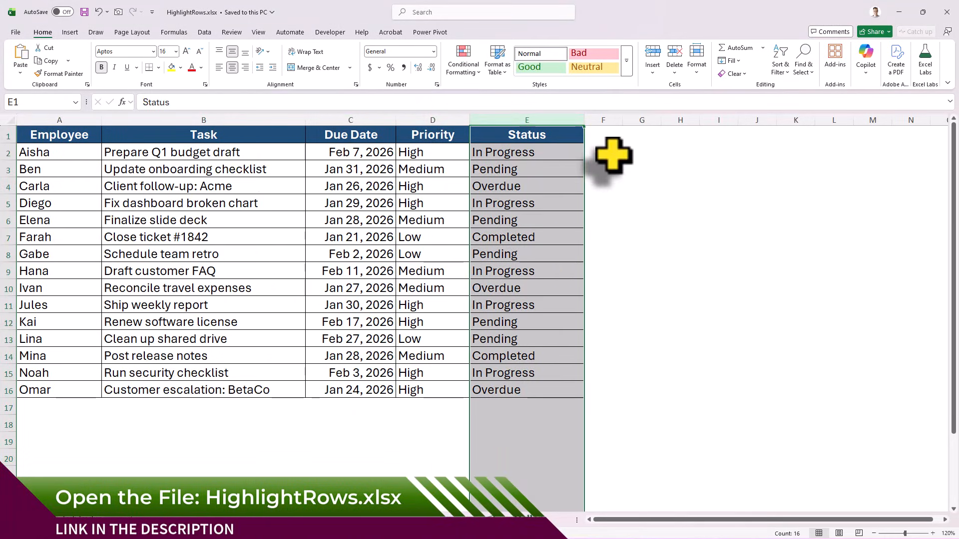
{"action": "left_click", "coordinate": [611, 156]}
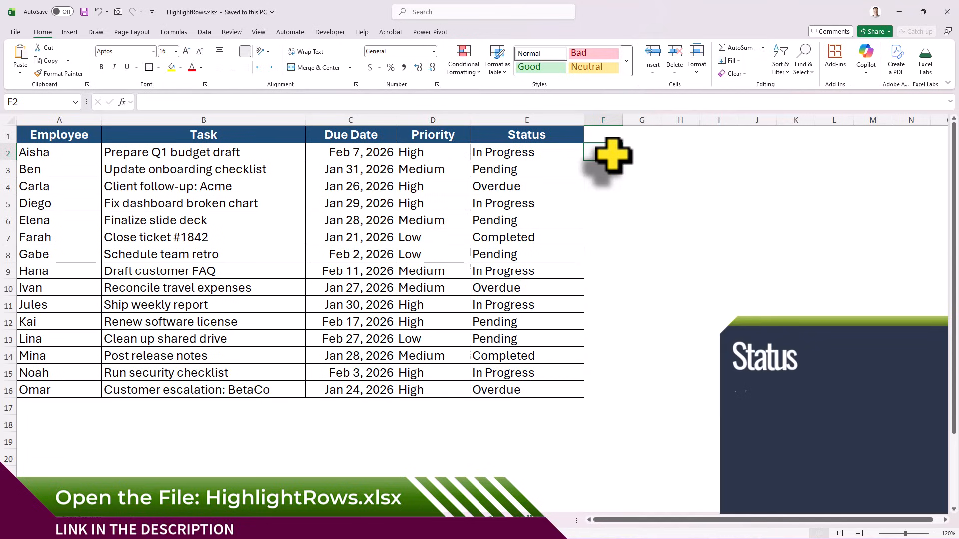
{"action": "left_click", "coordinate": [545, 170]}
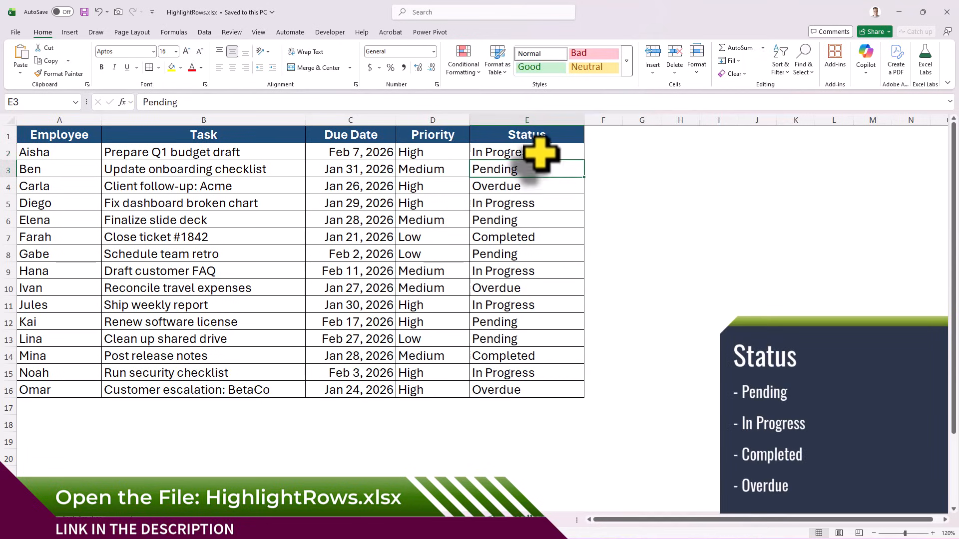
{"action": "left_click", "coordinate": [540, 151]}
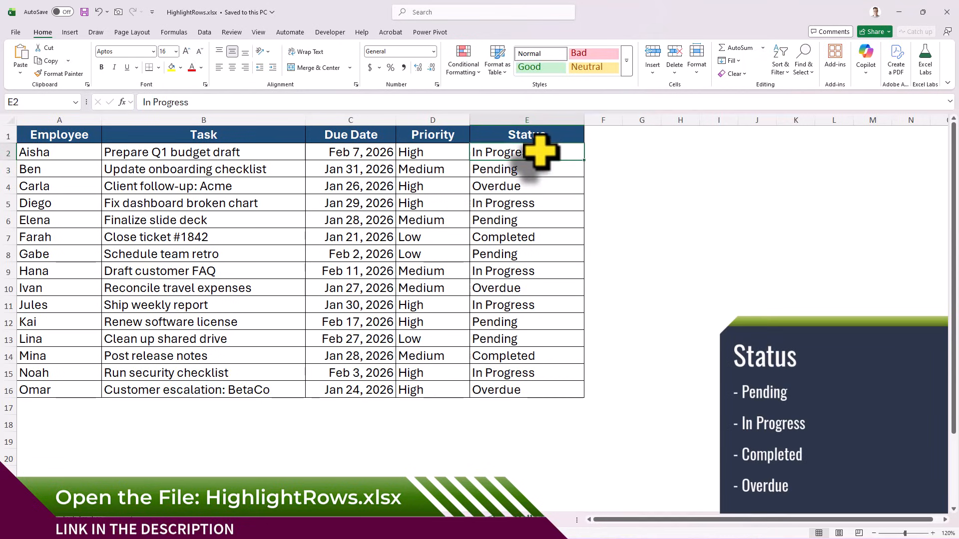
{"action": "left_click", "coordinate": [541, 238]}
{"action": "left_click", "coordinate": [552, 186]}
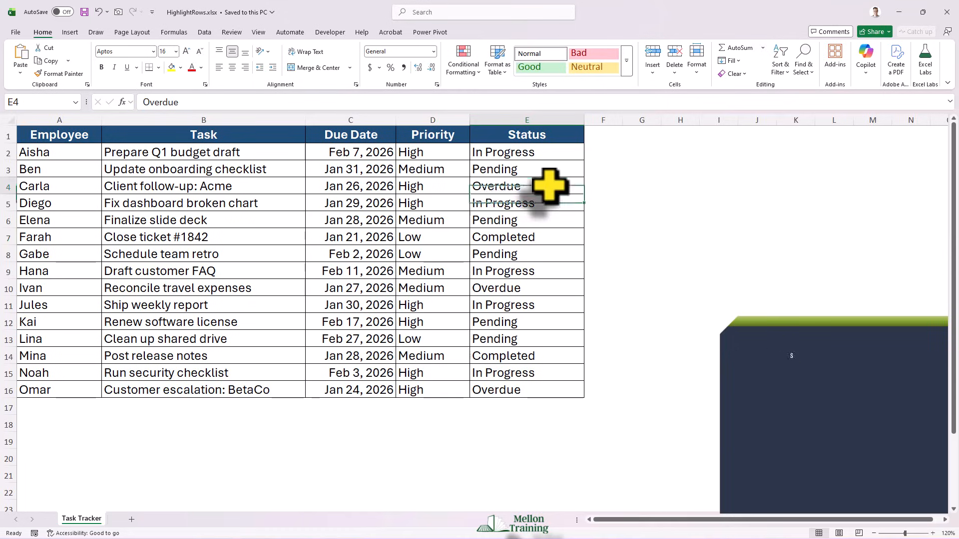
{"action": "left_click", "coordinate": [604, 185]}
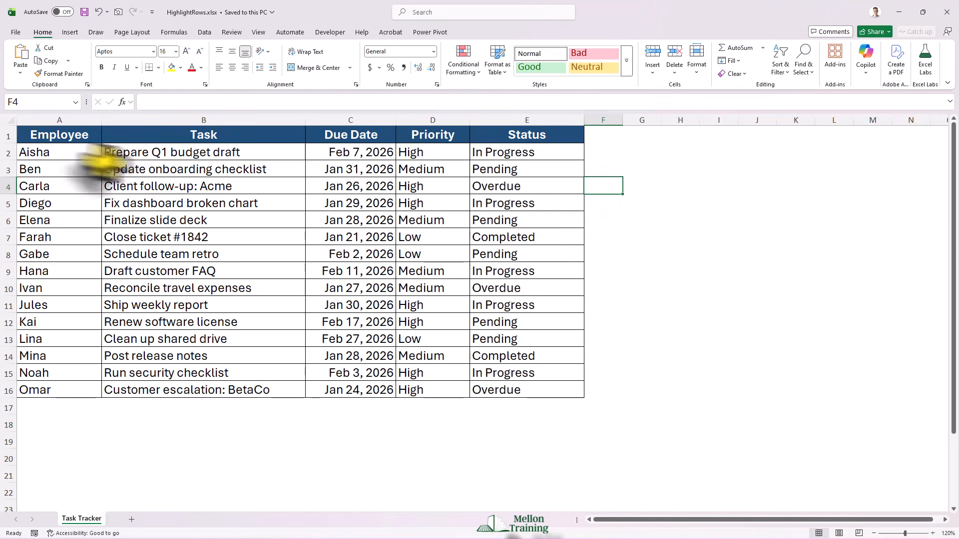
Start a new conditional formatting rule for A2:E16 that uses a formula to determine which cells to format
{"action": "left_click_drag", "start_coordinate": [55, 152], "coordinate": [530, 392]}
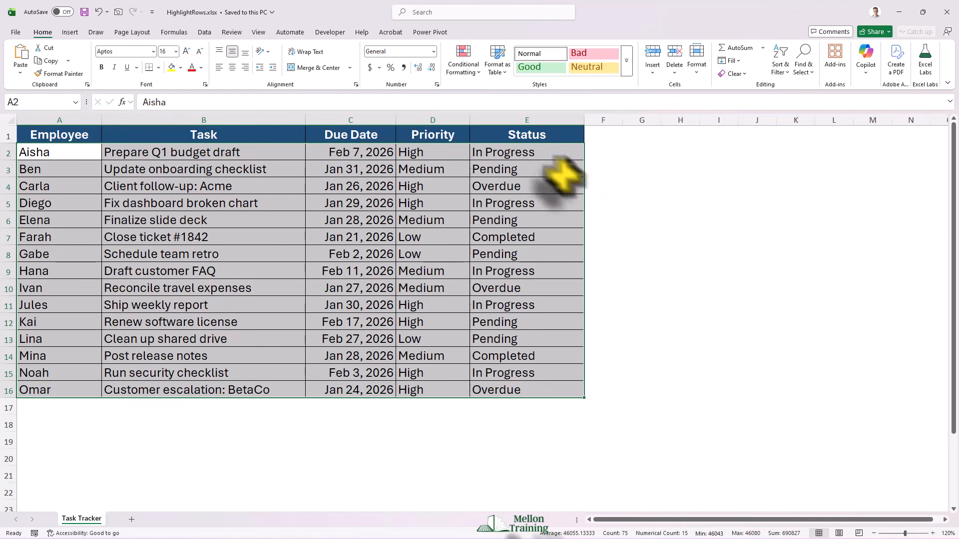
{"action": "left_click", "coordinate": [477, 72]}
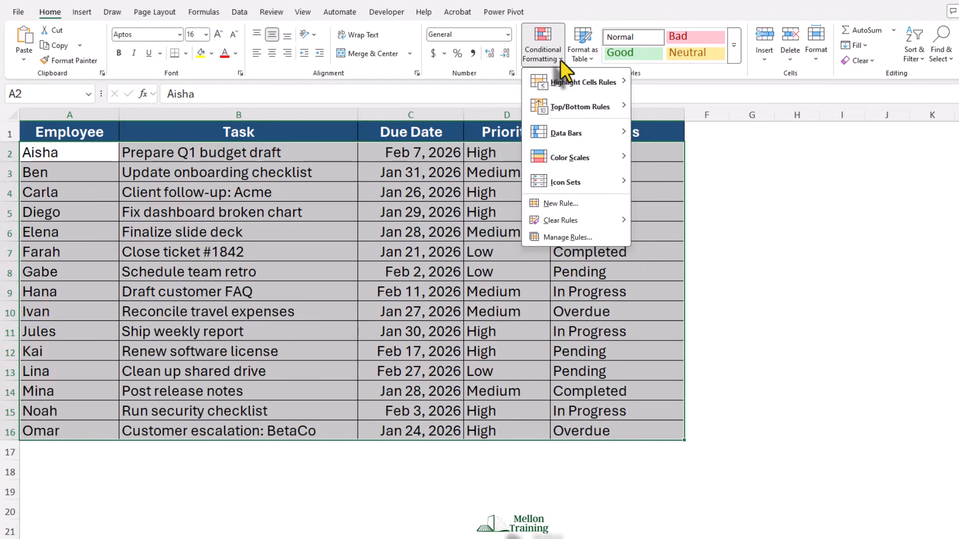
{"action": "left_click", "coordinate": [606, 204]}
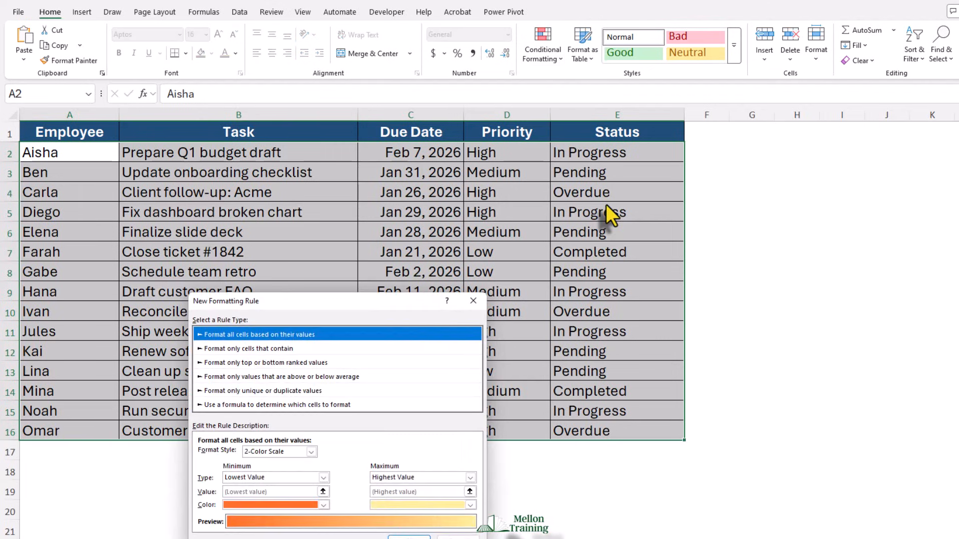
{"action": "left_click_drag", "start_coordinate": [392, 310], "coordinate": [379, 156]}
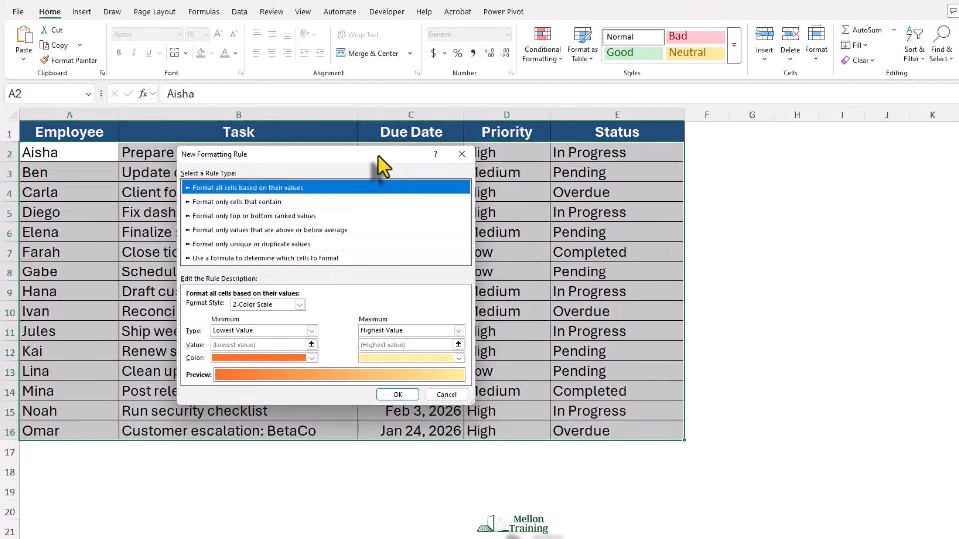
{"action": "left_click", "coordinate": [373, 260]}
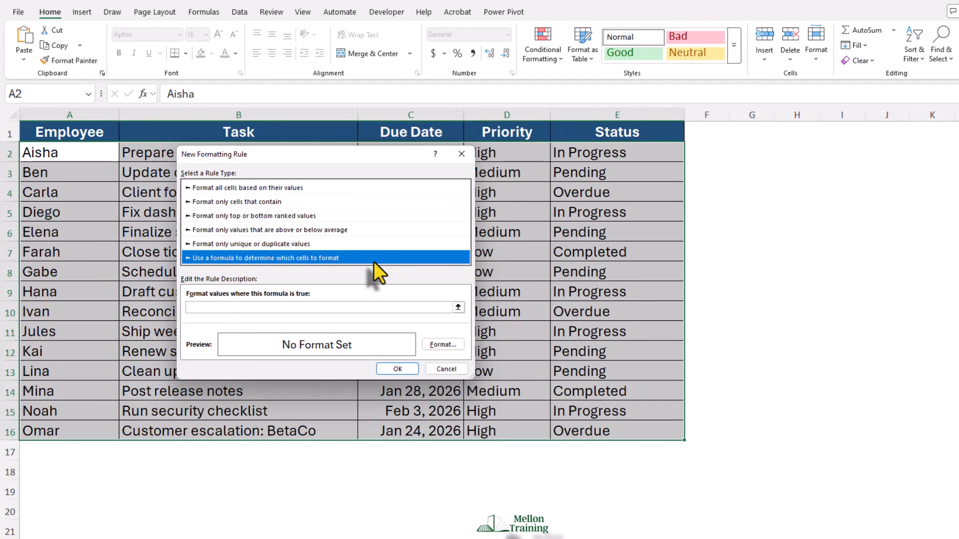
Enter =$E2="Overdue" as the formula of the new formatting rule
{"action": "left_click", "coordinate": [200, 308]}
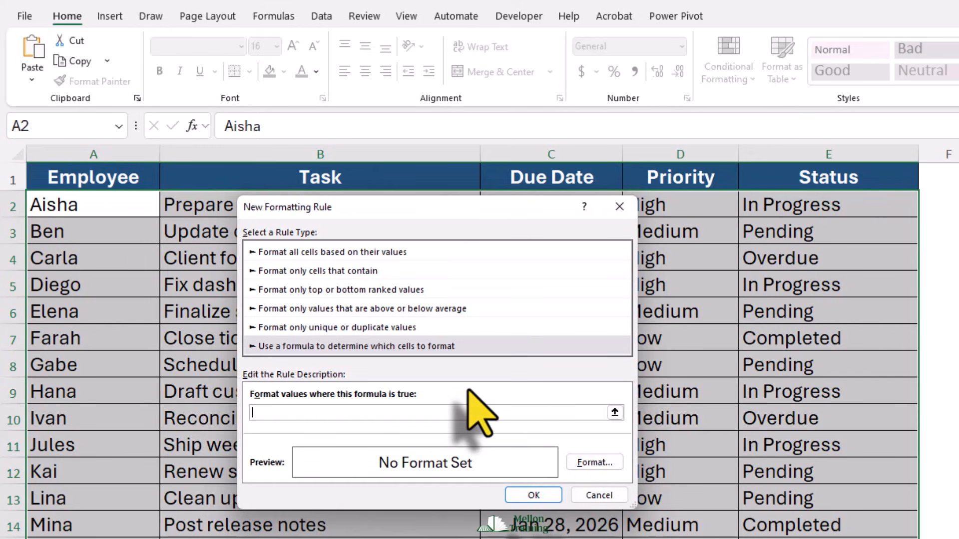
{"action": "type", "text": "=$"}
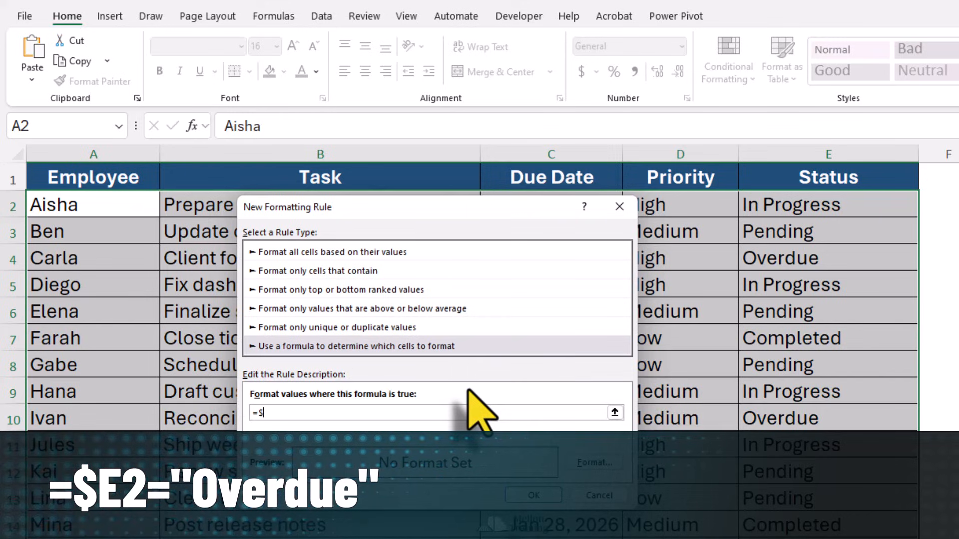
{"action": "type", "text": "E2"}
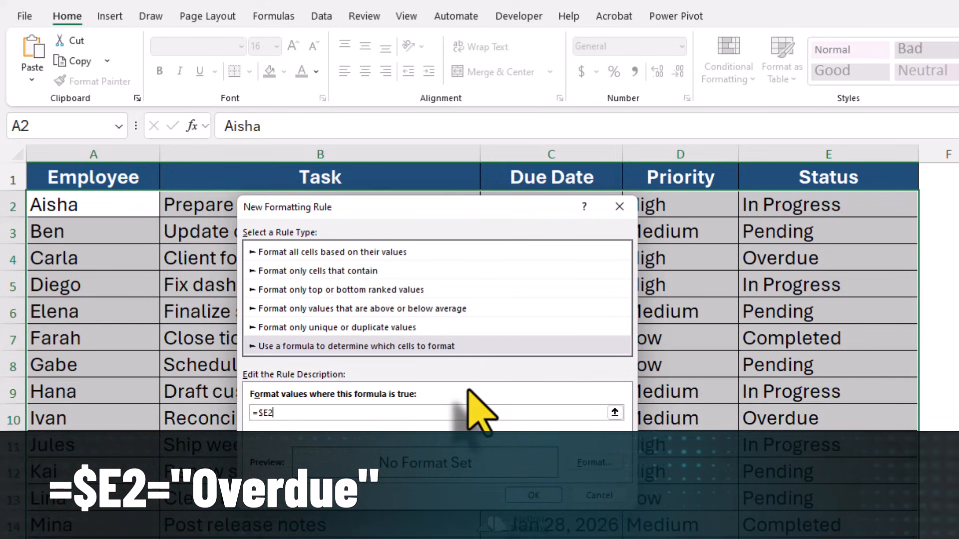
{"action": "type", "text": "=\"O"}
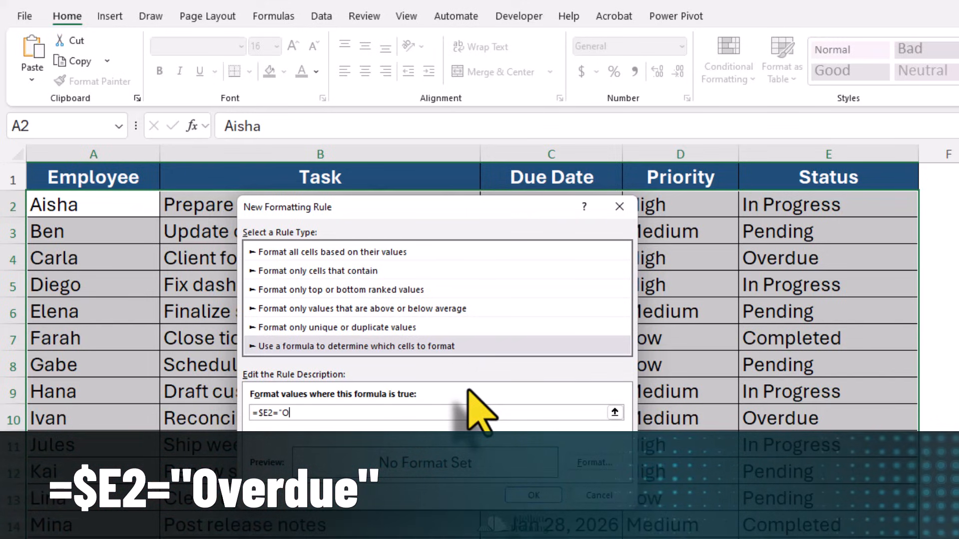
{"action": "type", "text": "verdue\""}
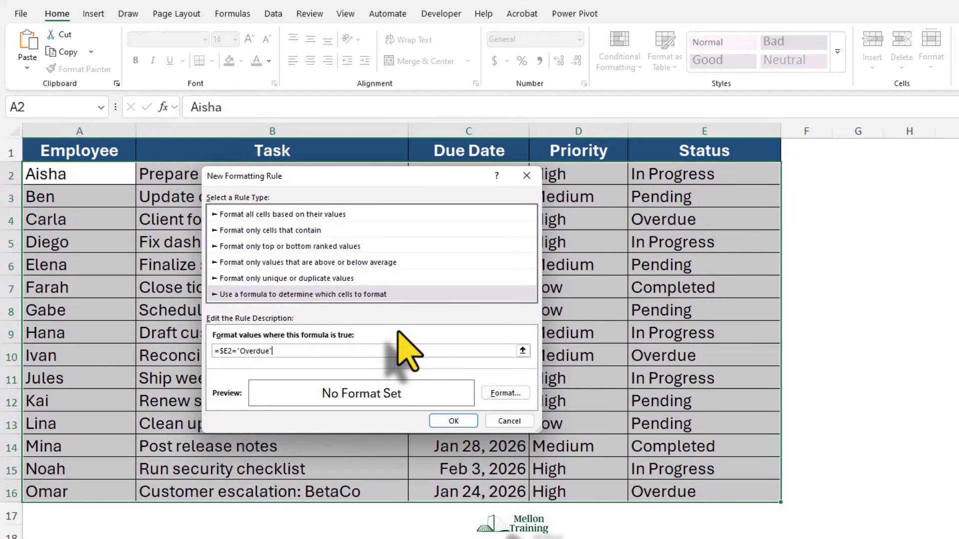
Give the Overdue rule a bright red fill and bold font, and apply it to the task rows
{"action": "left_click", "coordinate": [505, 394]}
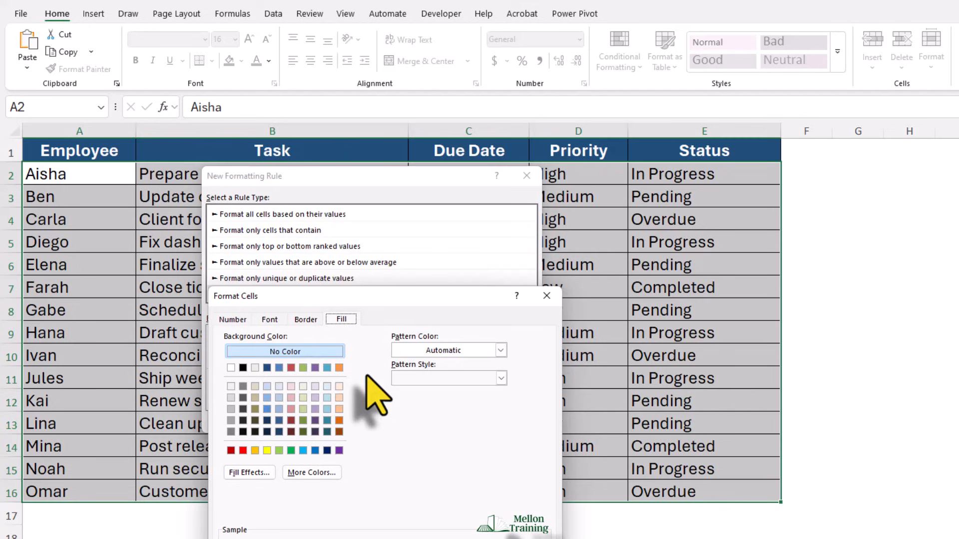
{"action": "left_click", "coordinate": [243, 451]}
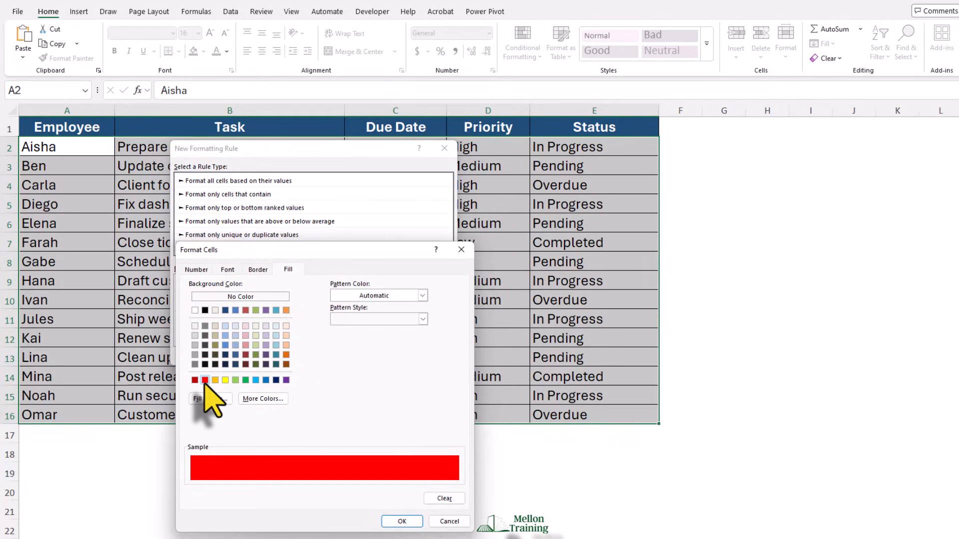
{"action": "left_click", "coordinate": [227, 270]}
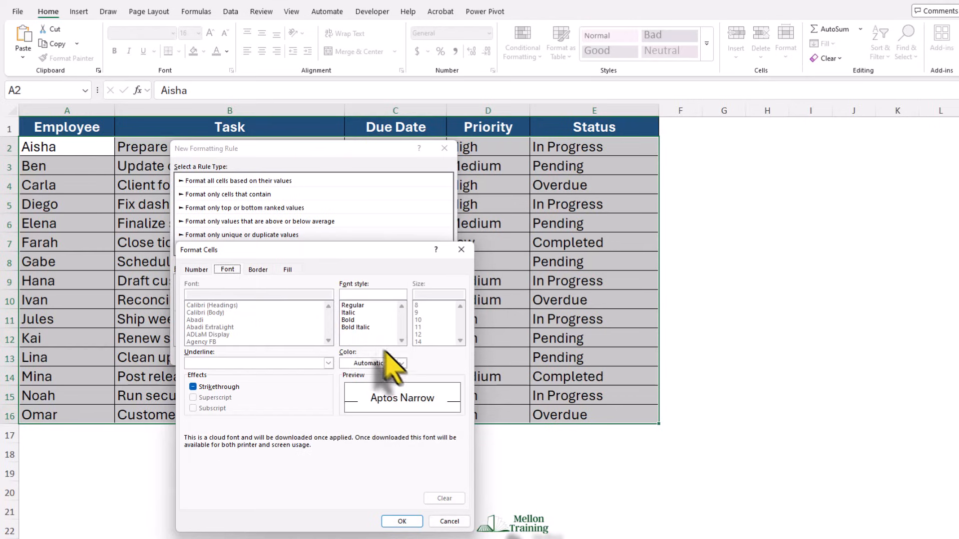
{"action": "left_click", "coordinate": [357, 320]}
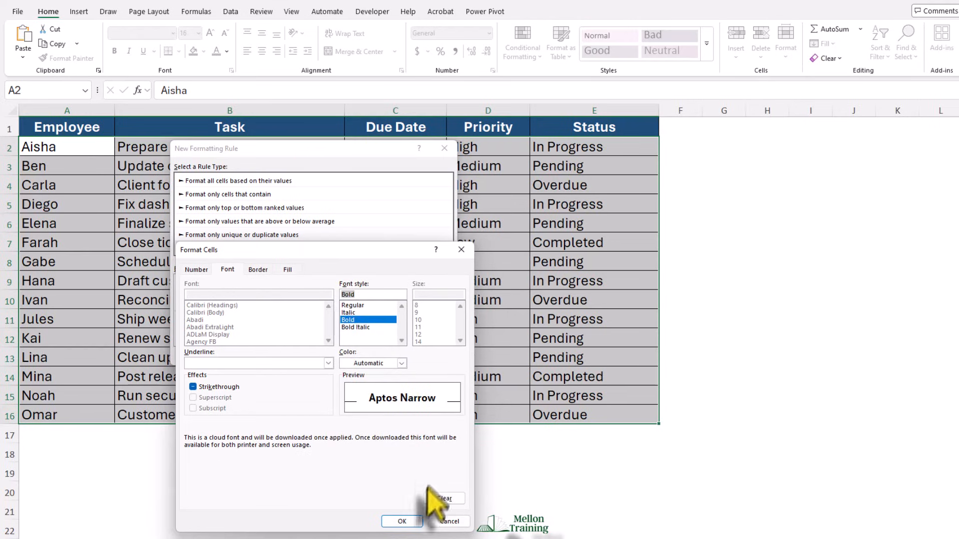
{"action": "left_click", "coordinate": [402, 521]}
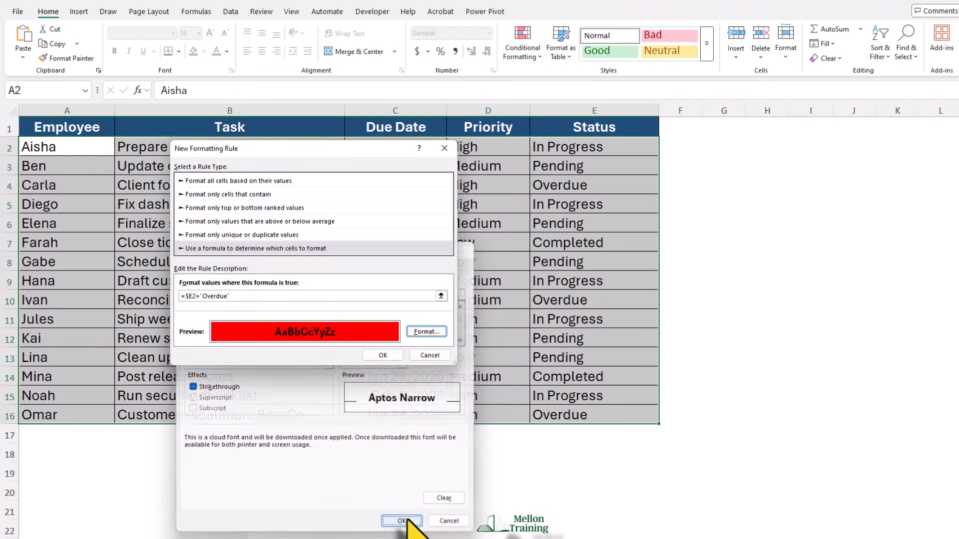
{"action": "left_click", "coordinate": [382, 355]}
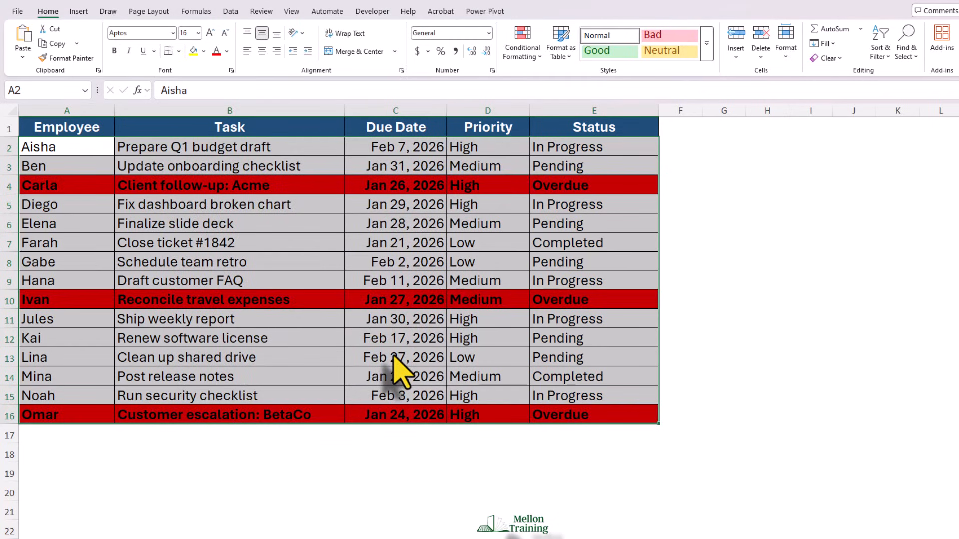
{"action": "left_click", "coordinate": [684, 128]}
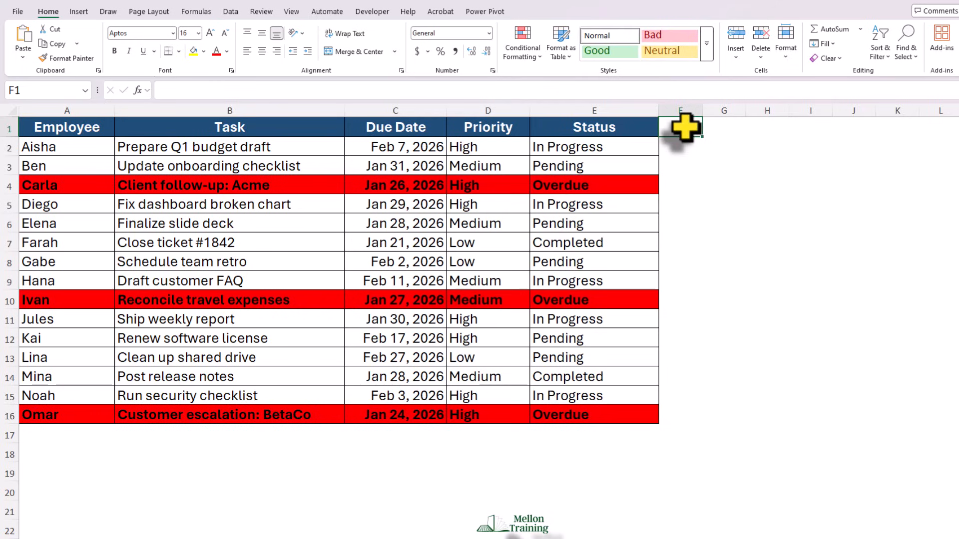
Start a second formula-based conditional formatting rule for the same task rows, A2:E16
{"action": "left_click_drag", "start_coordinate": [28, 141], "coordinate": [588, 412]}
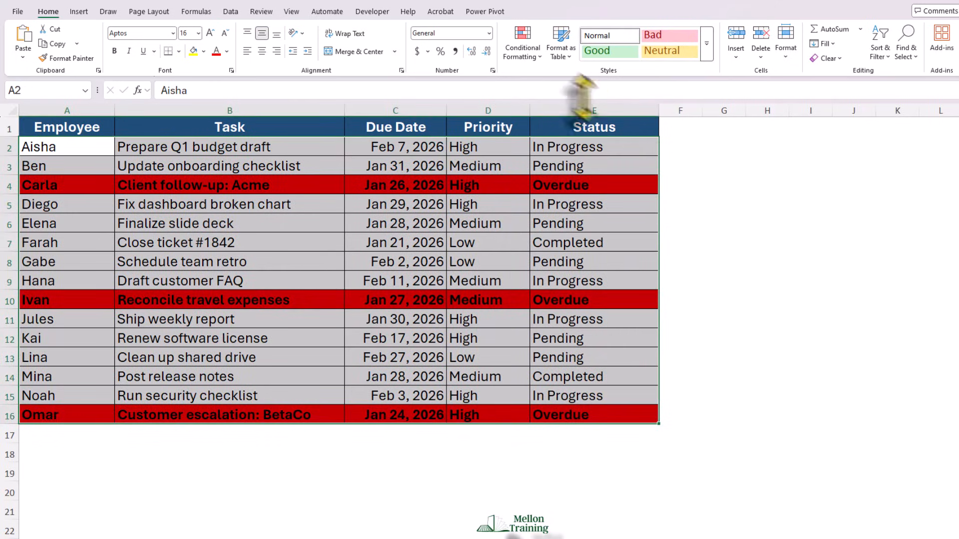
{"action": "left_click", "coordinate": [537, 54]}
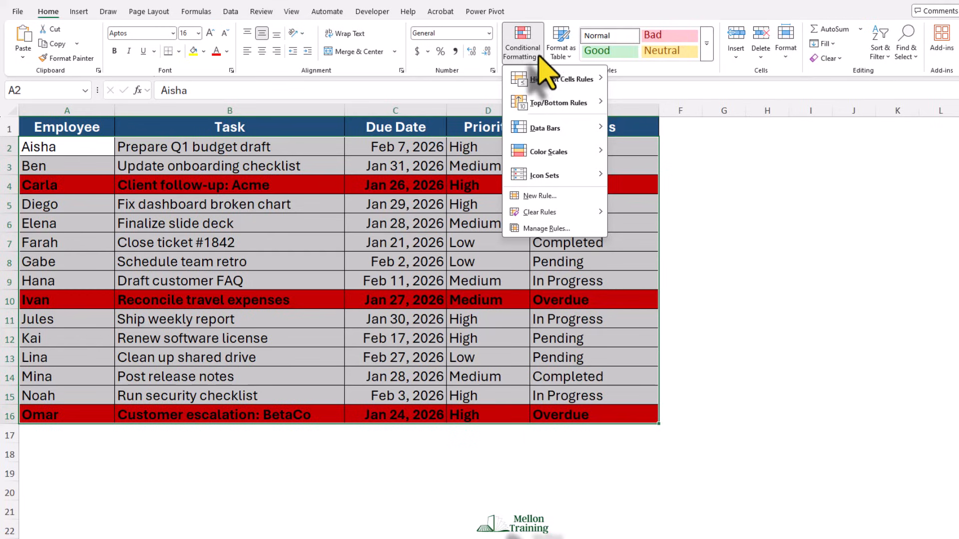
{"action": "left_click", "coordinate": [567, 196]}
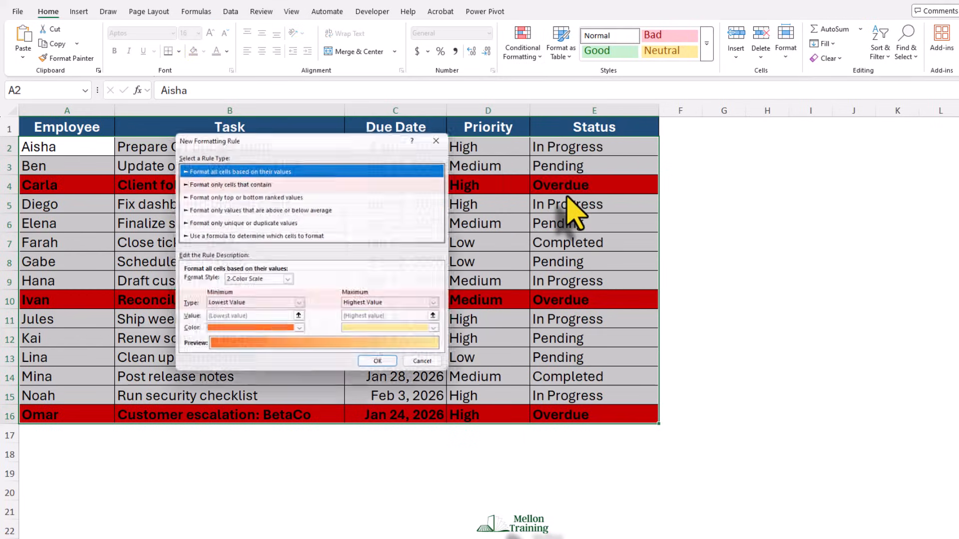
{"action": "left_click", "coordinate": [274, 236]}
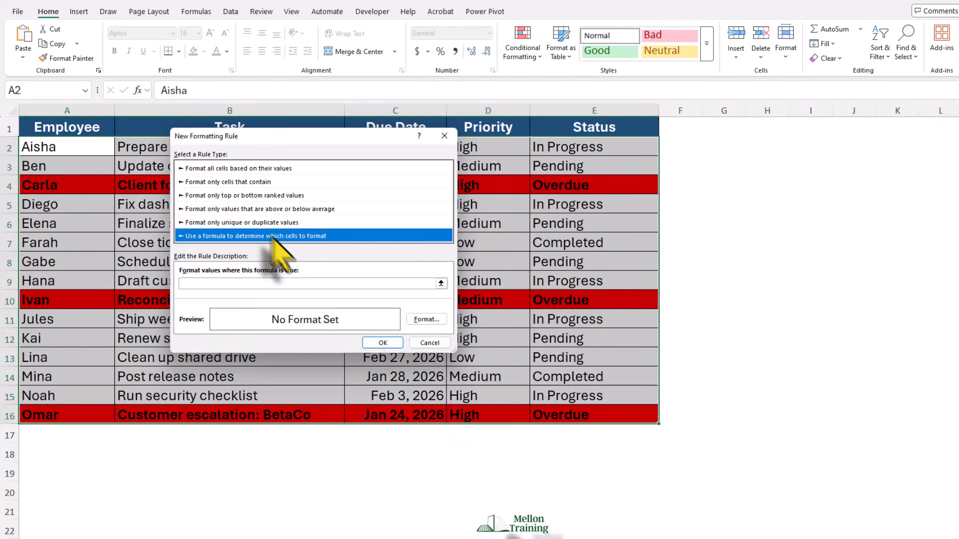
Enter =$E2="Completed" as the formula of the new formatting rule
{"action": "left_click", "coordinate": [312, 283]}
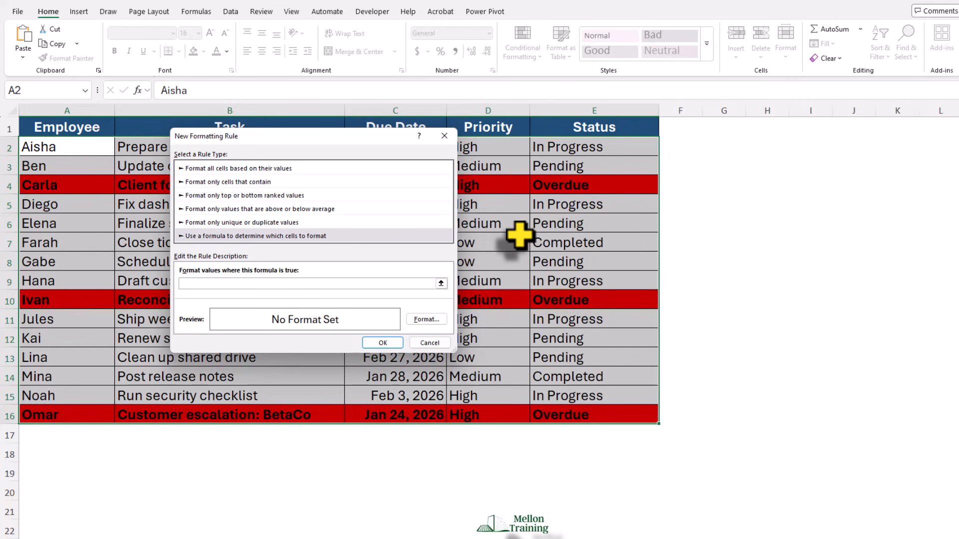
{"action": "type", "text": "="}
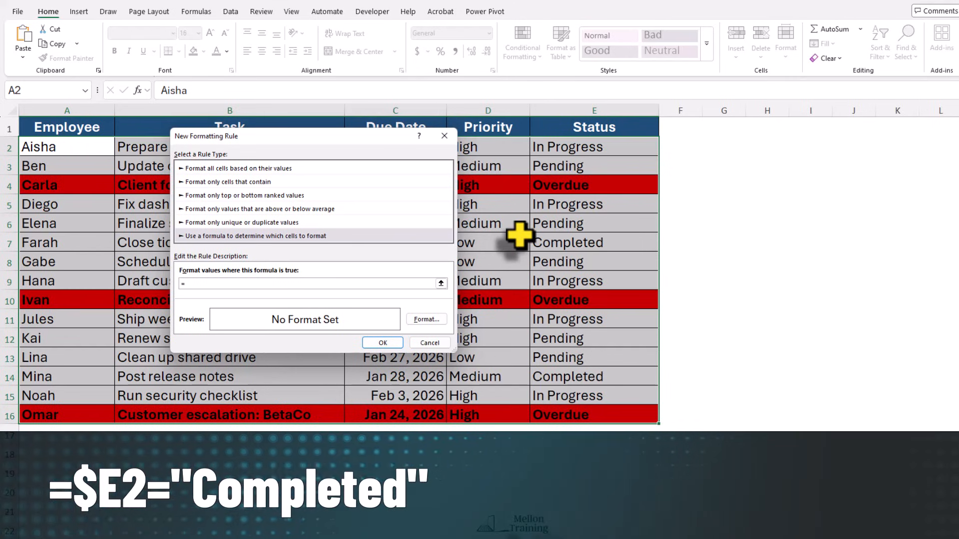
{"action": "type", "text": "$E2"}
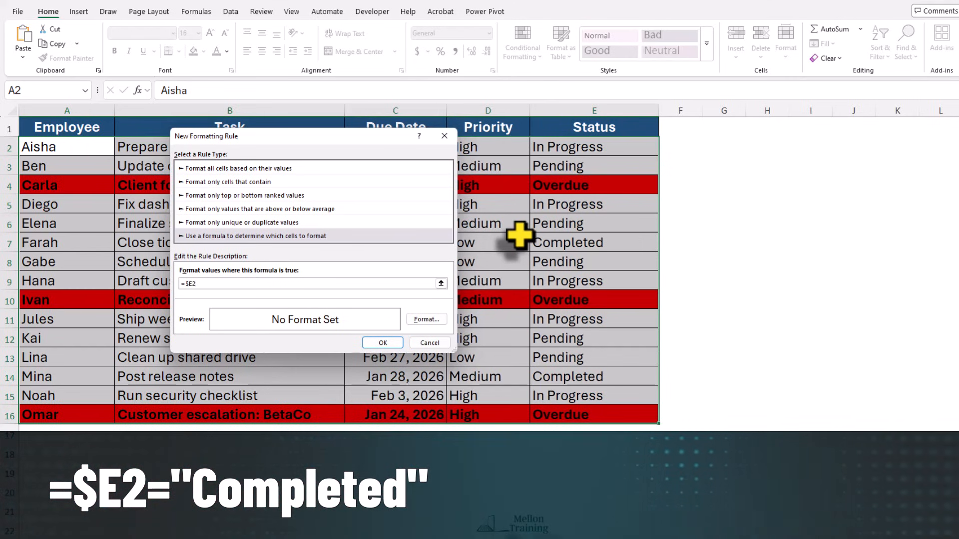
{"action": "type", "text": "=\""}
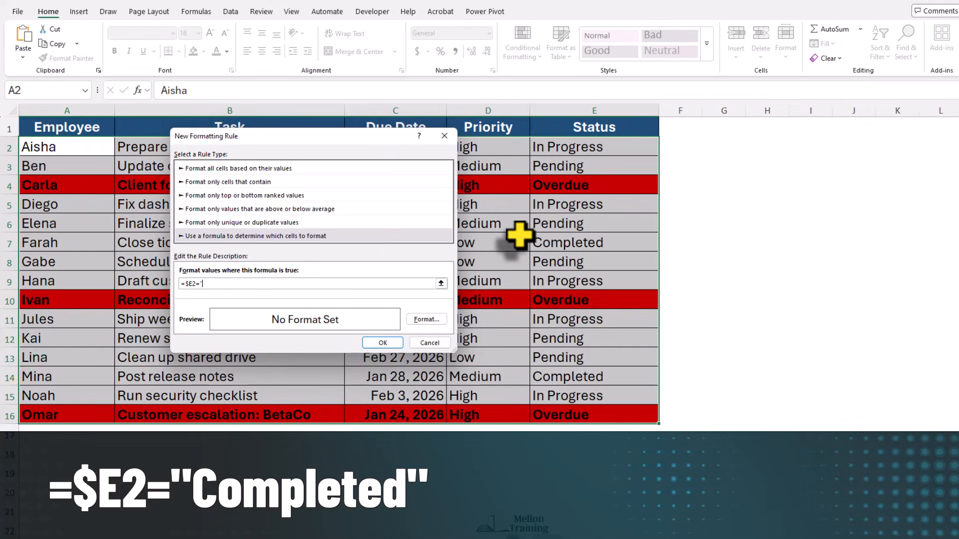
{"action": "type", "text": "Completed\""}
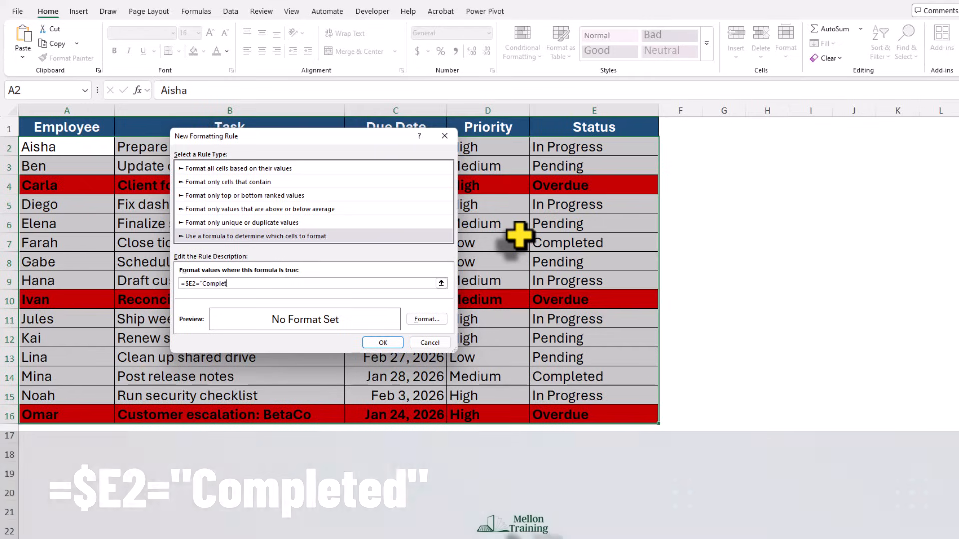
Give the Completed rule a light green fill from the standard colors and apply it to the task rows
{"action": "left_click", "coordinate": [417, 323]}
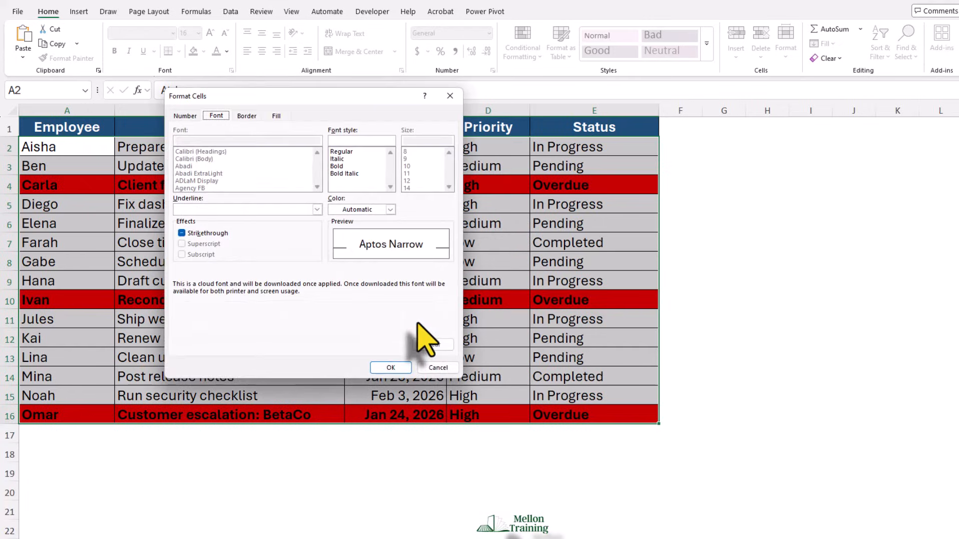
{"action": "left_click", "coordinate": [276, 117]}
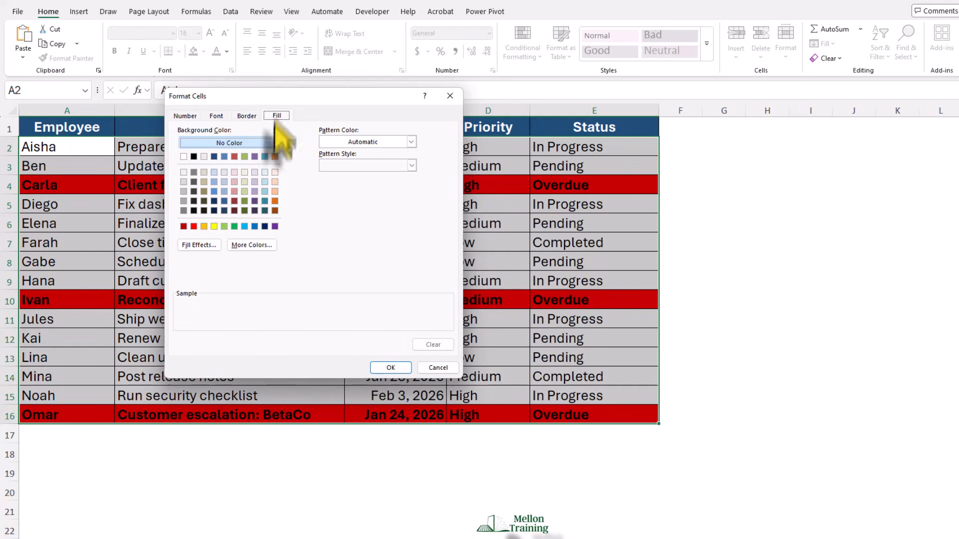
{"action": "left_click", "coordinate": [224, 226]}
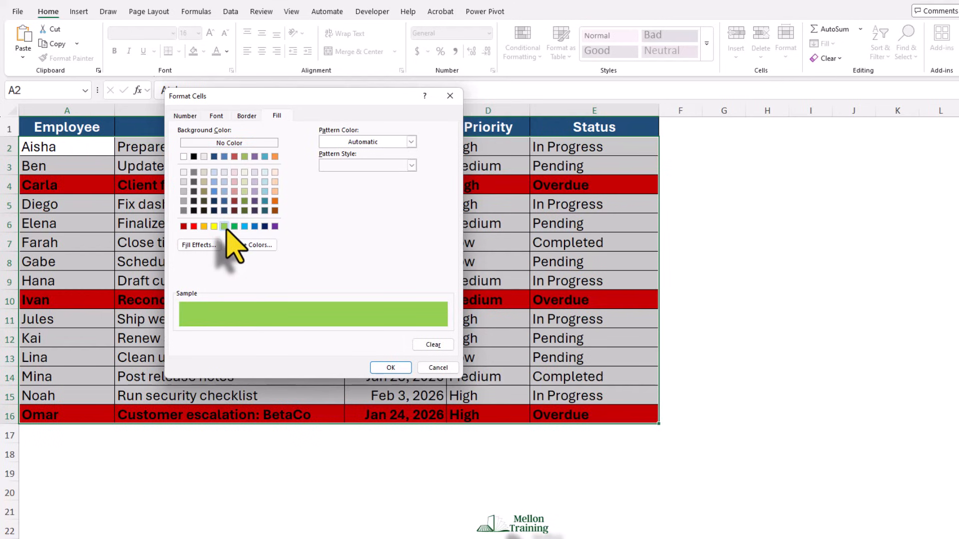
{"action": "left_click", "coordinate": [390, 367]}
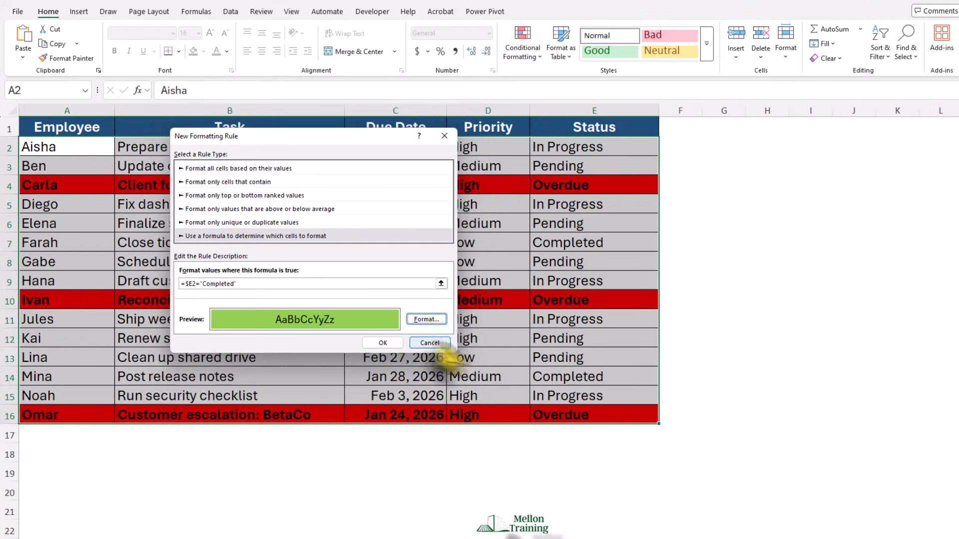
{"action": "left_click", "coordinate": [382, 343]}
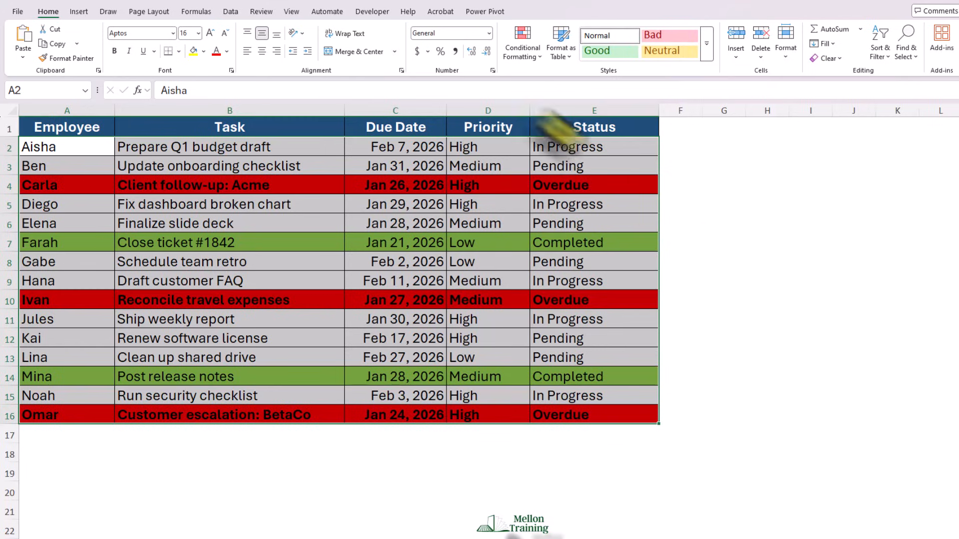
Add a third formula-based conditional formatting rule for A2:E16 with the formula =$E2="In Progress"
{"action": "left_click", "coordinate": [530, 54]}
{"action": "left_click", "coordinate": [554, 195]}
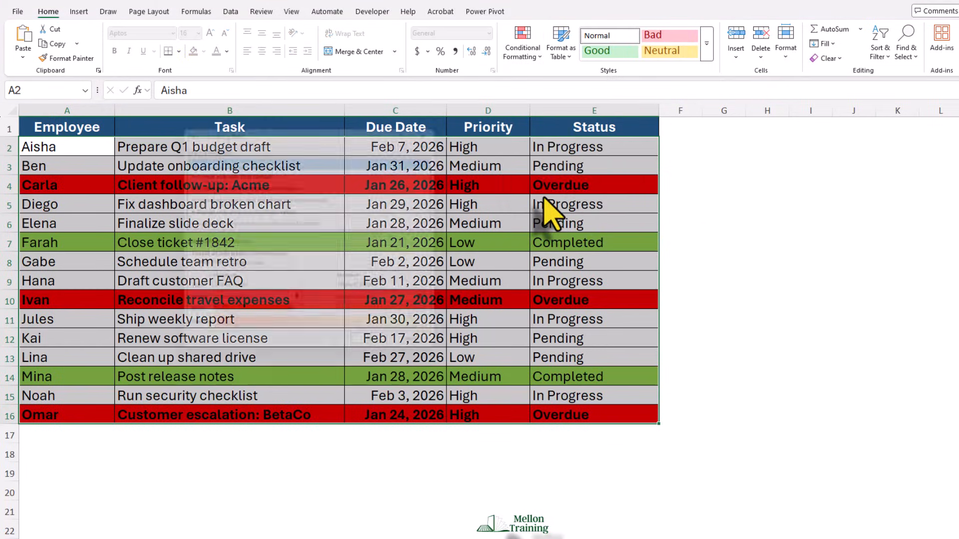
{"action": "left_click", "coordinate": [195, 224]}
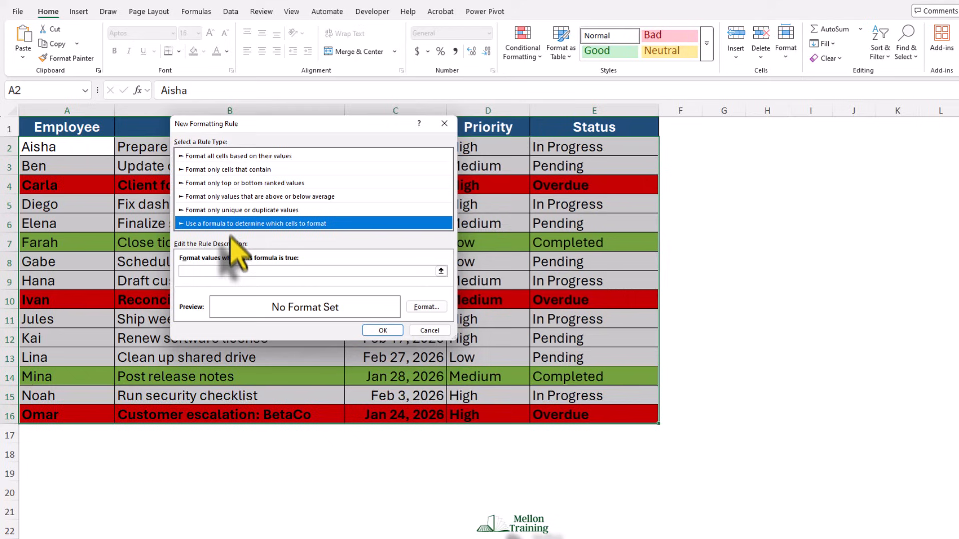
{"action": "left_click", "coordinate": [230, 270]}
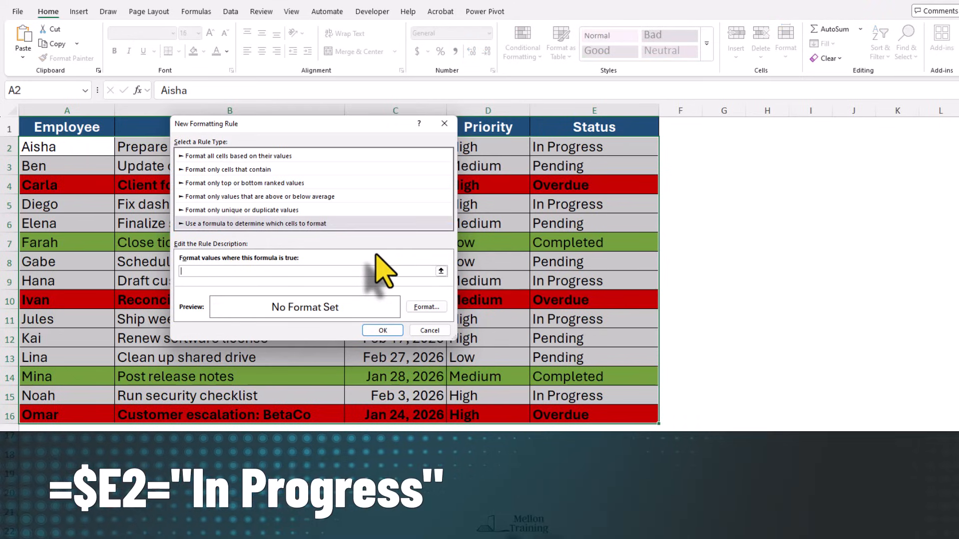
{"action": "type", "text": "="}
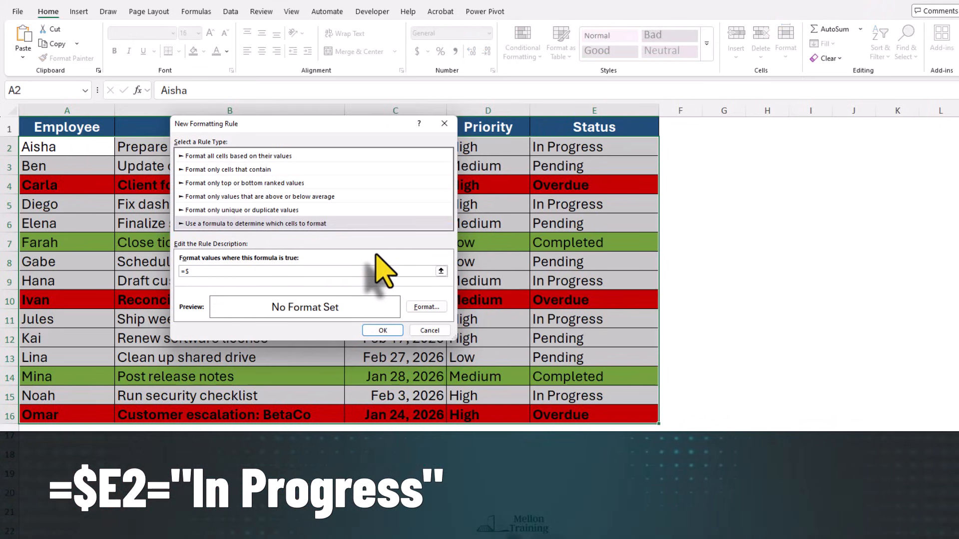
{"action": "type", "text": "$E2=\"In P"}
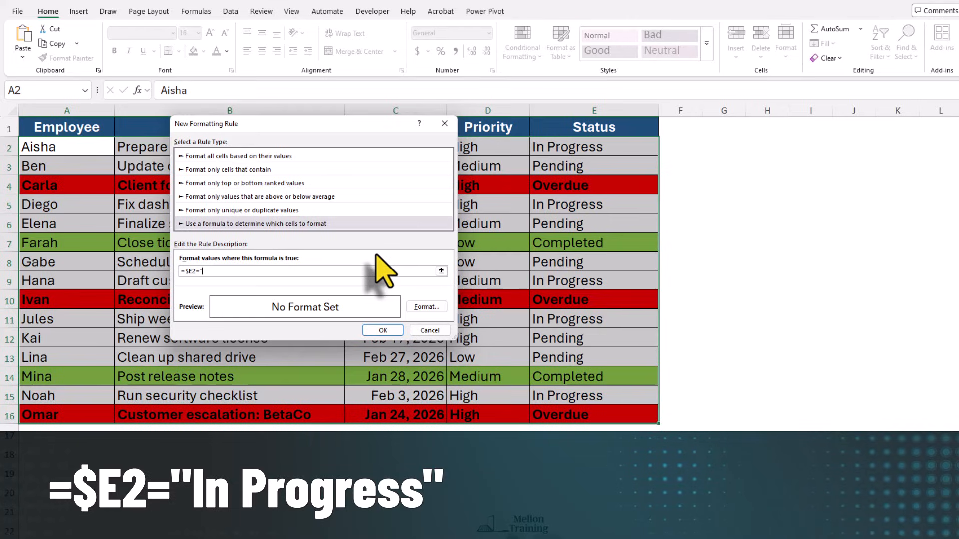
{"action": "type", "text": "rogress\""}
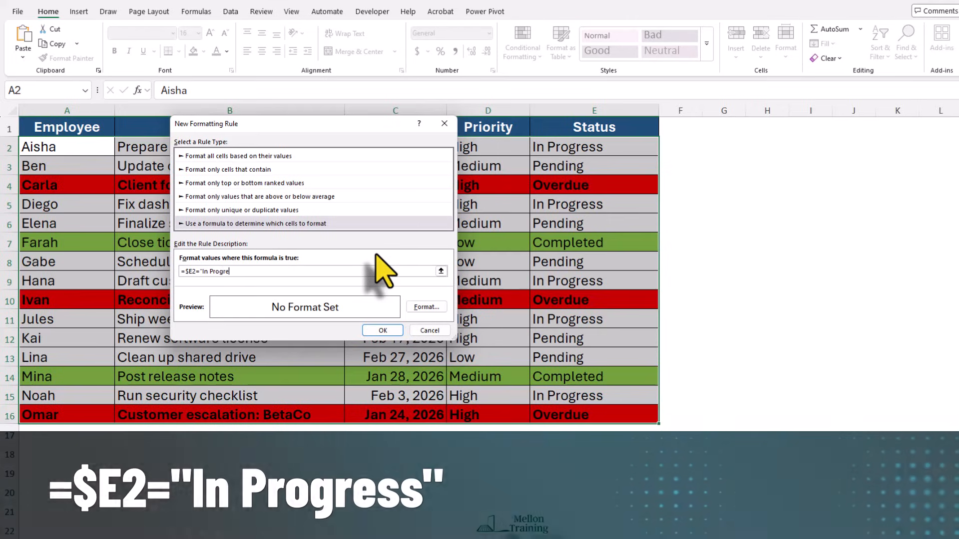
Give the In Progress rule a bright yellow fill and apply it to the task rows
{"action": "left_click", "coordinate": [426, 307]}
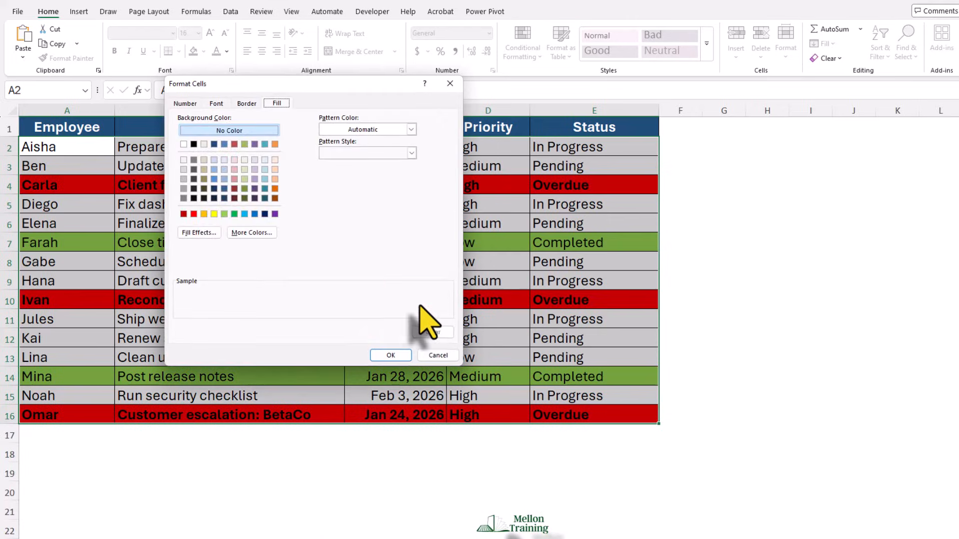
{"action": "left_click", "coordinate": [214, 214]}
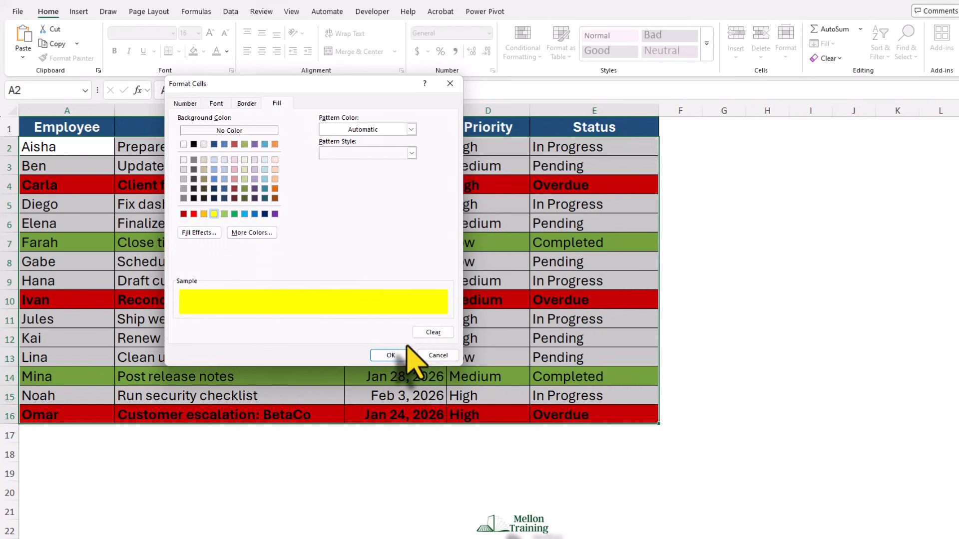
{"action": "left_click", "coordinate": [390, 355]}
{"action": "left_click", "coordinate": [383, 331]}
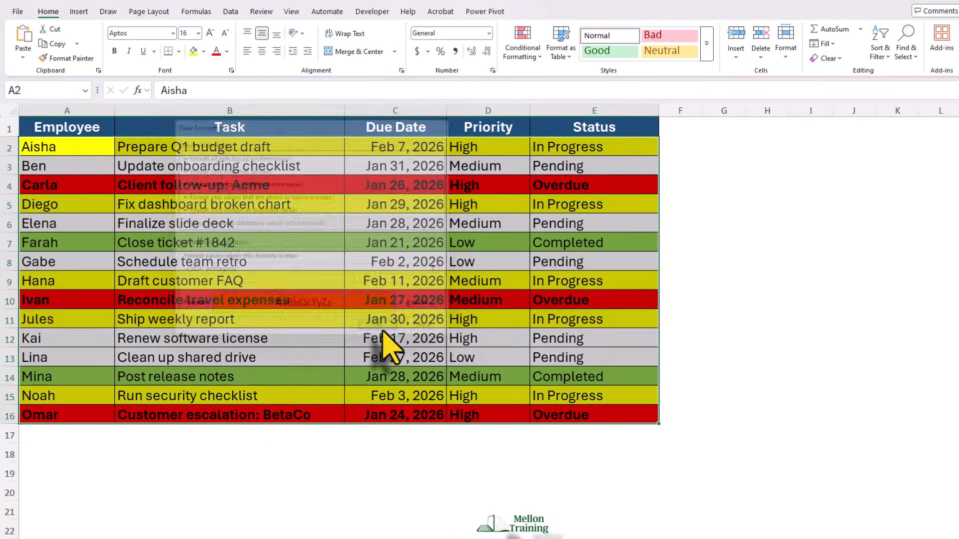
{"action": "left_click", "coordinate": [687, 129]}
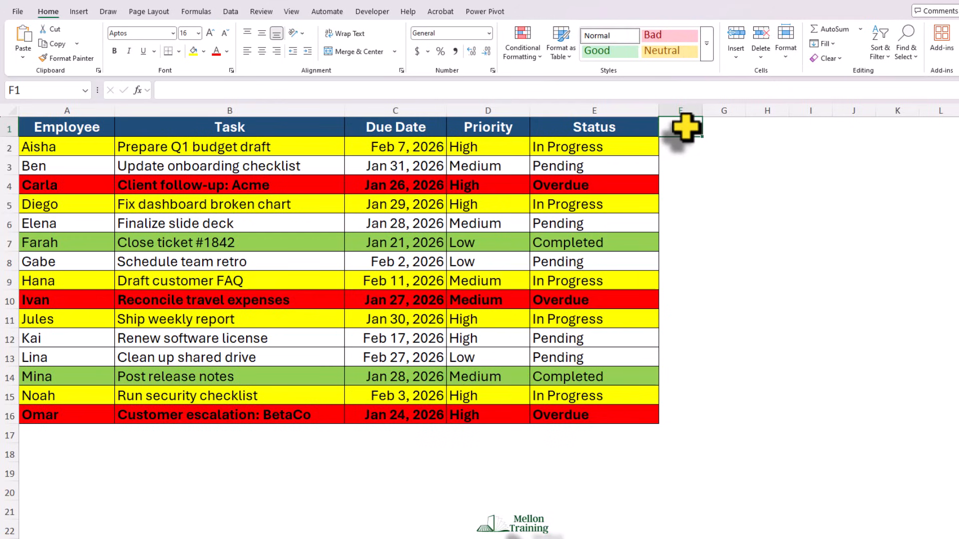
Edit the existing In Progress rule for A2:E16, changing its fill to a pale yellow from the extended color palette
{"action": "mouse_move", "coordinate": [42, 146]}
{"action": "left_mouse_down"}
{"action": "mouse_move", "coordinate": [546, 364]}
{"action": "mouse_move", "coordinate": [618, 410]}
{"action": "left_mouse_up"}
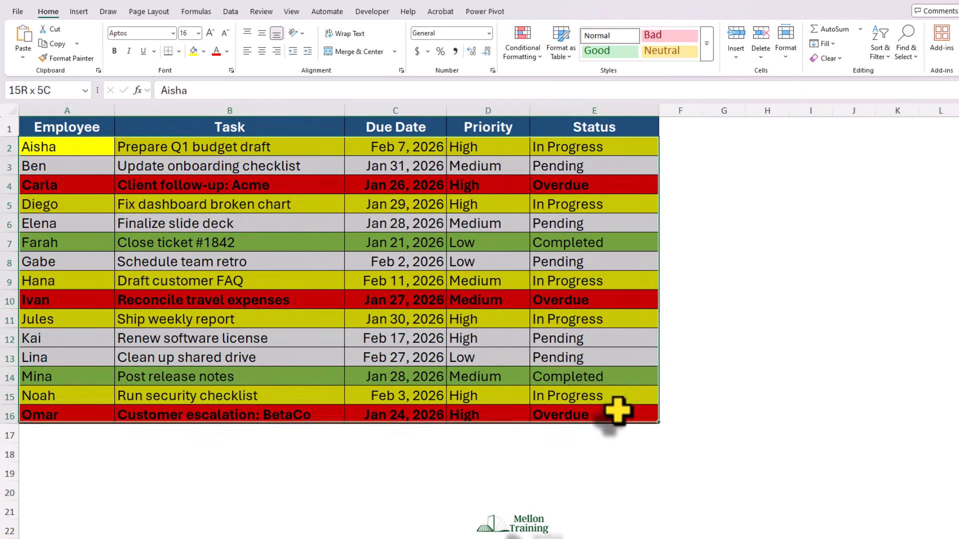
{"action": "left_click", "coordinate": [524, 50]}
{"action": "left_click", "coordinate": [546, 228]}
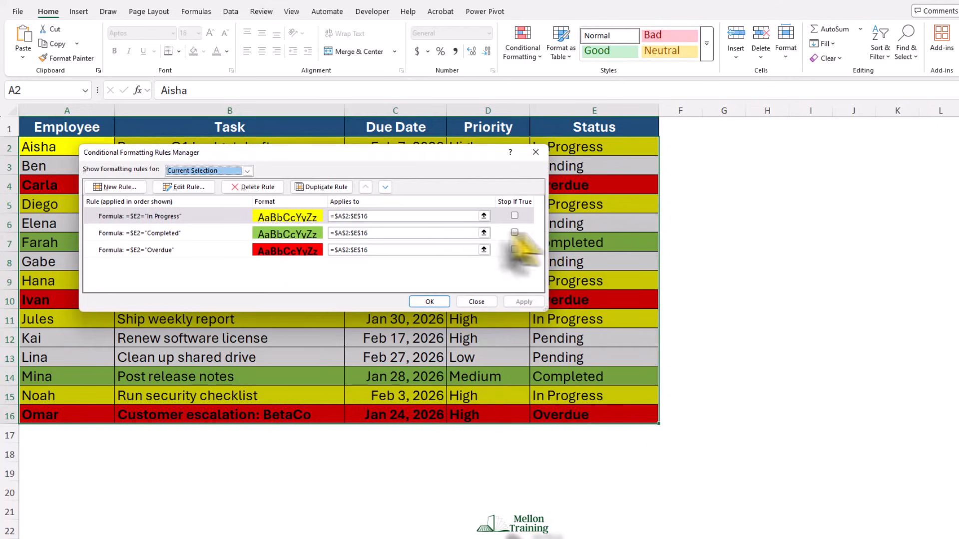
{"action": "left_click", "coordinate": [151, 216]}
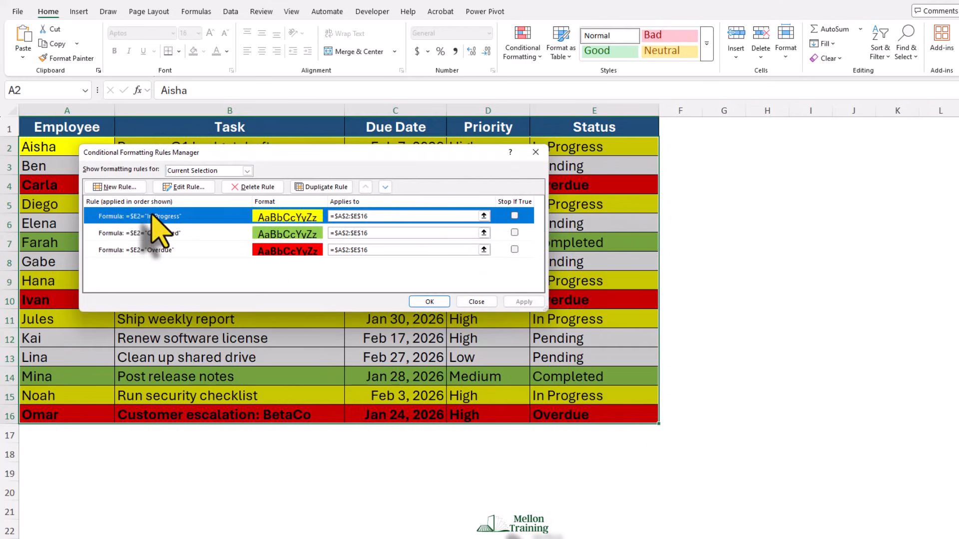
{"action": "left_click", "coordinate": [191, 188]}
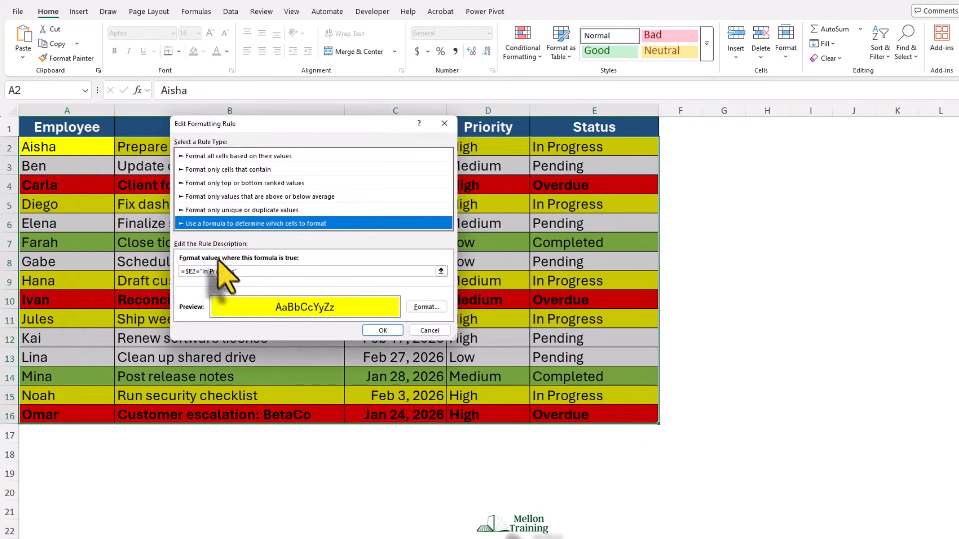
{"action": "left_click", "coordinate": [433, 305]}
{"action": "left_click", "coordinate": [242, 221]}
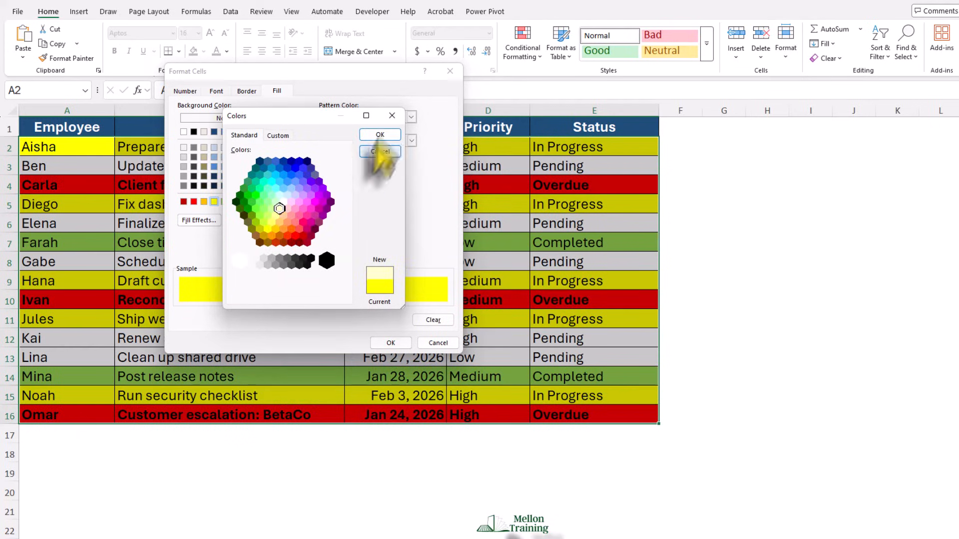
{"action": "left_click", "coordinate": [380, 134]}
{"action": "left_click", "coordinate": [391, 343]}
{"action": "left_click", "coordinate": [383, 330]}
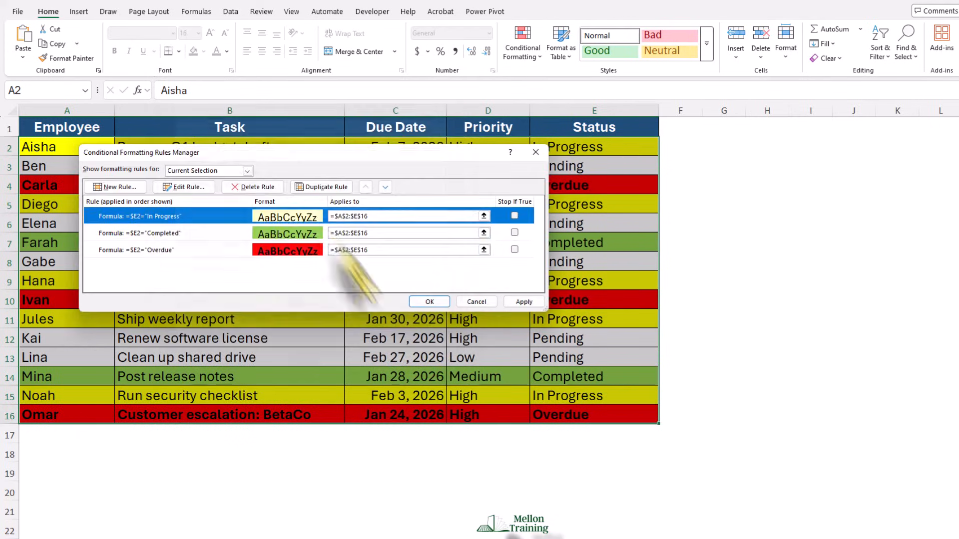
Edit the Completed rule, changing its fill to a pale olive green theme color
{"action": "left_click", "coordinate": [177, 233]}
{"action": "left_click", "coordinate": [194, 192]}
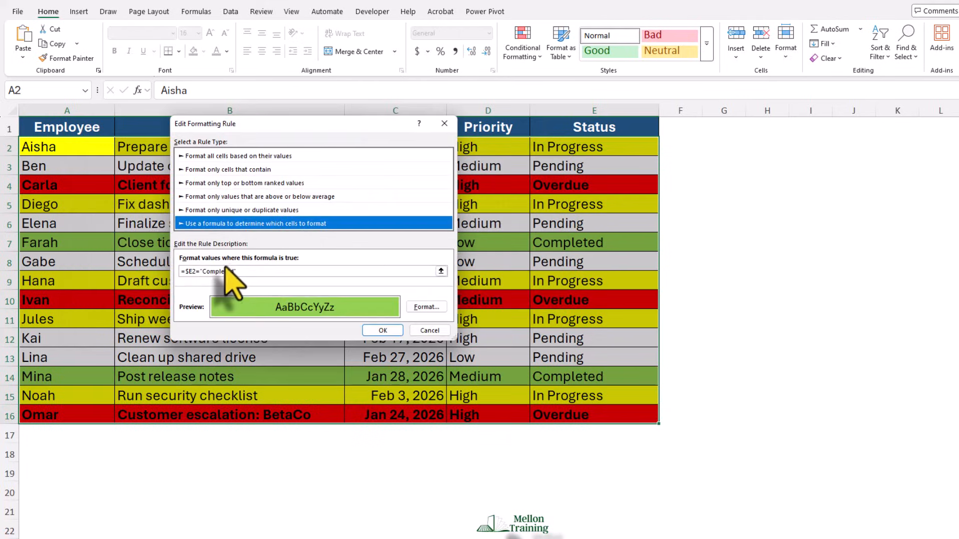
{"action": "left_click", "coordinate": [436, 307]}
{"action": "left_click", "coordinate": [244, 157]}
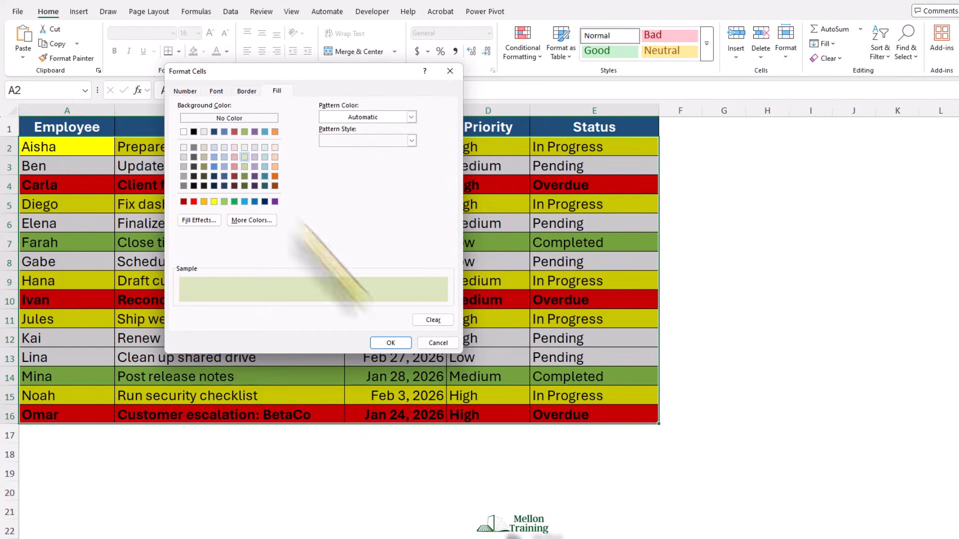
{"action": "left_click", "coordinate": [391, 343]}
{"action": "left_click", "coordinate": [384, 331]}
Change the Overdue rule's fill to a soft light red from the extended palette and apply the edited rules to the sheet
{"action": "left_click", "coordinate": [165, 249]}
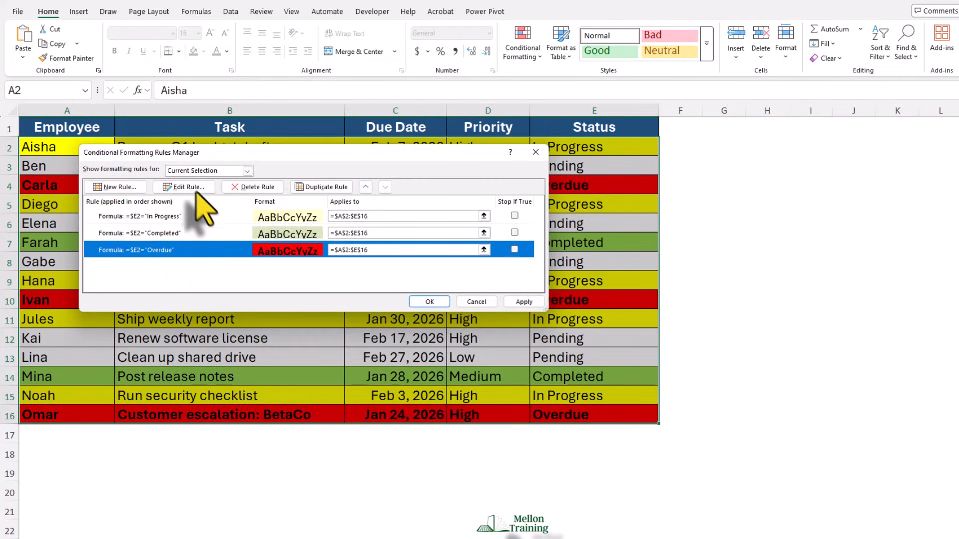
{"action": "left_click", "coordinate": [185, 187]}
{"action": "left_click", "coordinate": [436, 308]}
{"action": "left_click", "coordinate": [252, 220]}
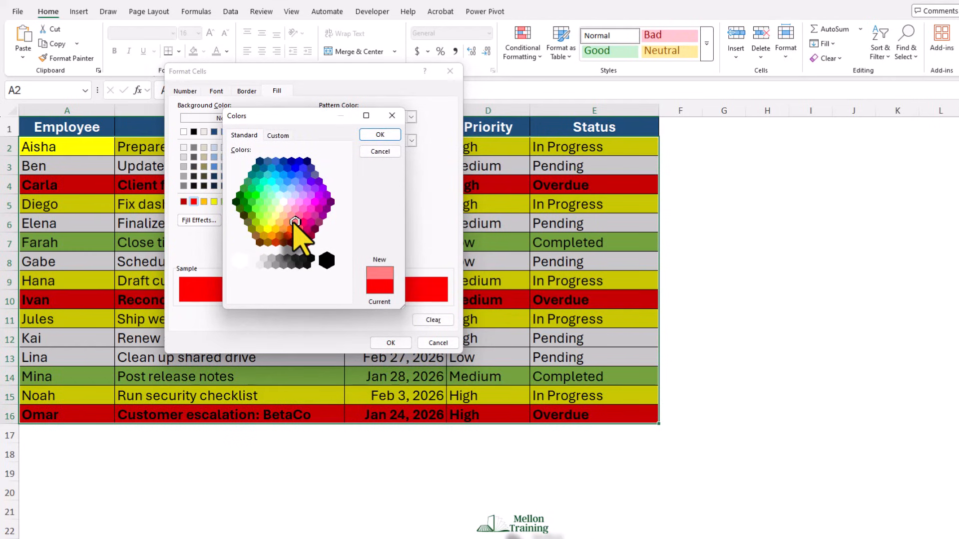
{"action": "left_click", "coordinate": [380, 135]}
{"action": "left_click", "coordinate": [390, 342]}
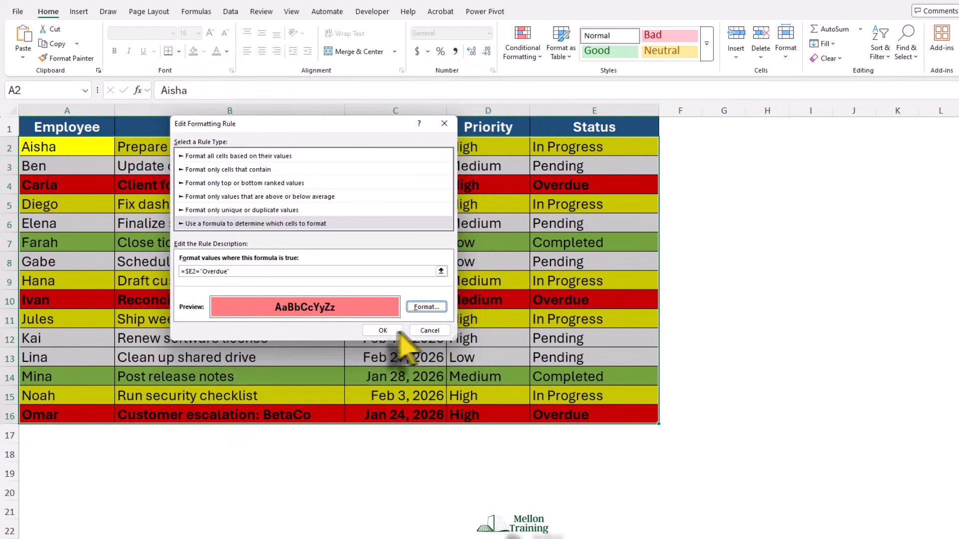
{"action": "left_click", "coordinate": [383, 330]}
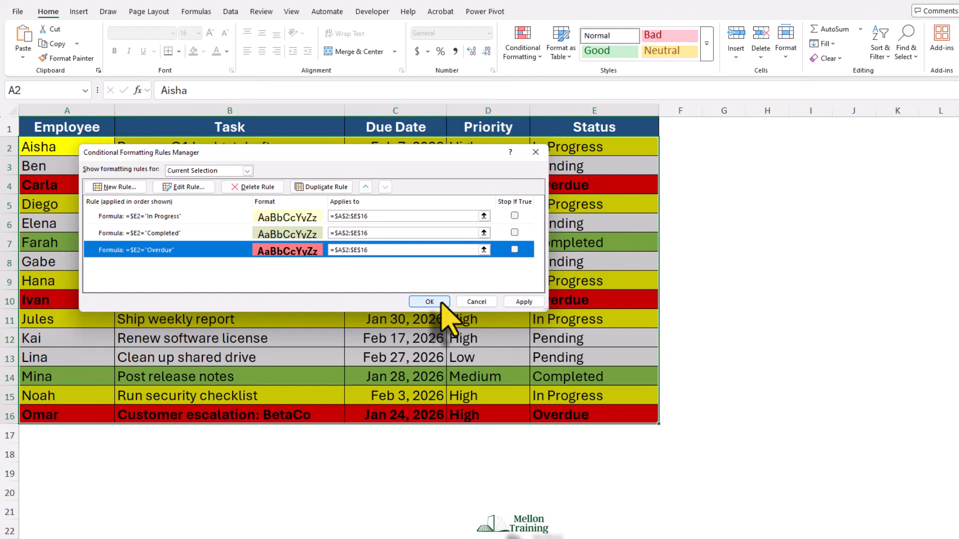
{"action": "left_click", "coordinate": [430, 302]}
{"action": "left_click", "coordinate": [683, 129]}
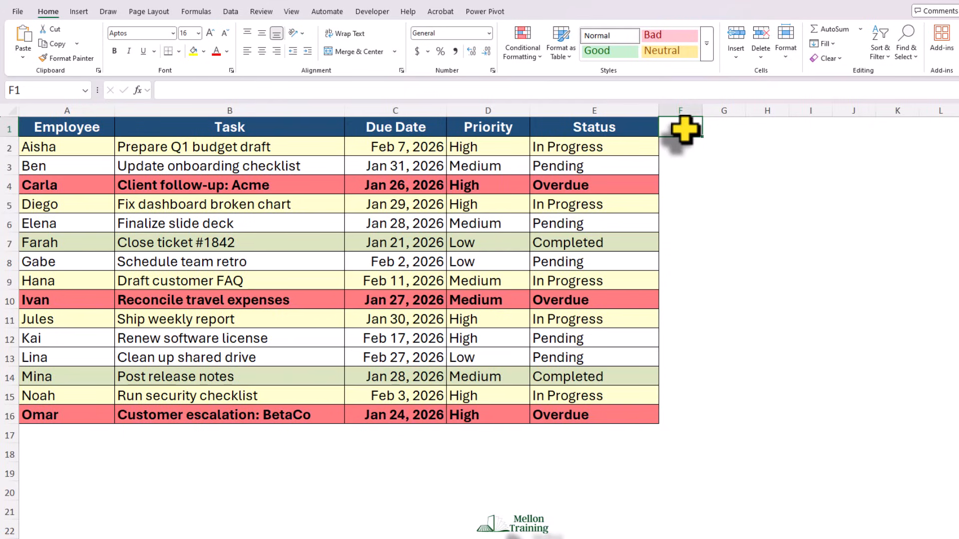
Add a Text That Contains rule to A2:E16 formatting cells with "Overdue" in Light Red Fill with Dark Red Text
{"action": "left_click_drag", "start_coordinate": [30, 145], "coordinate": [594, 417]}
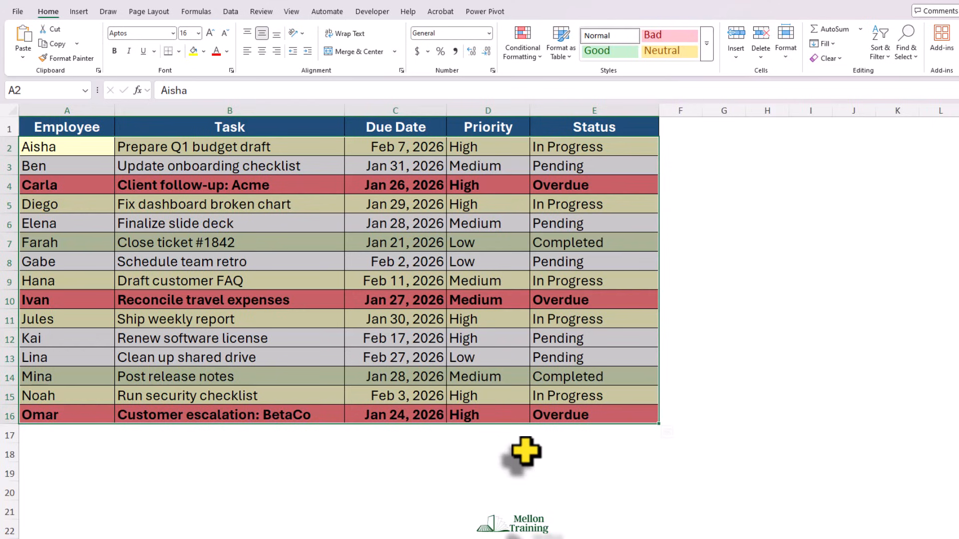
{"action": "left_click", "coordinate": [537, 57]}
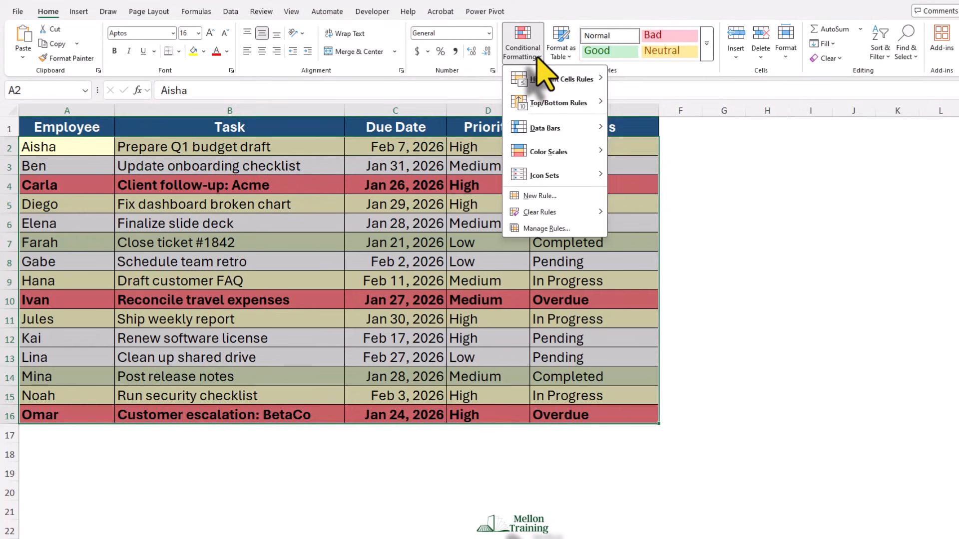
{"action": "mouse_move", "coordinate": [573, 82]}
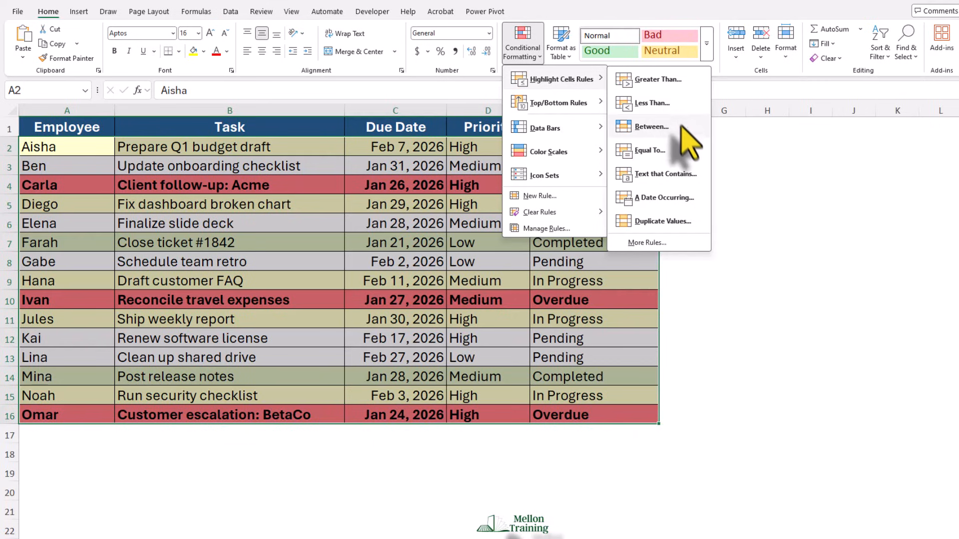
{"action": "left_click", "coordinate": [695, 179]}
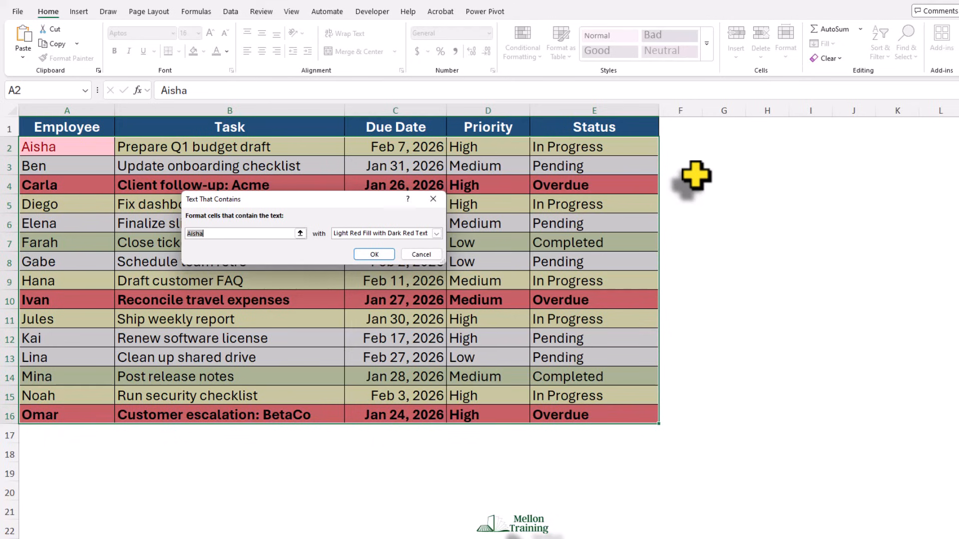
{"action": "type", "text": "Overdue"}
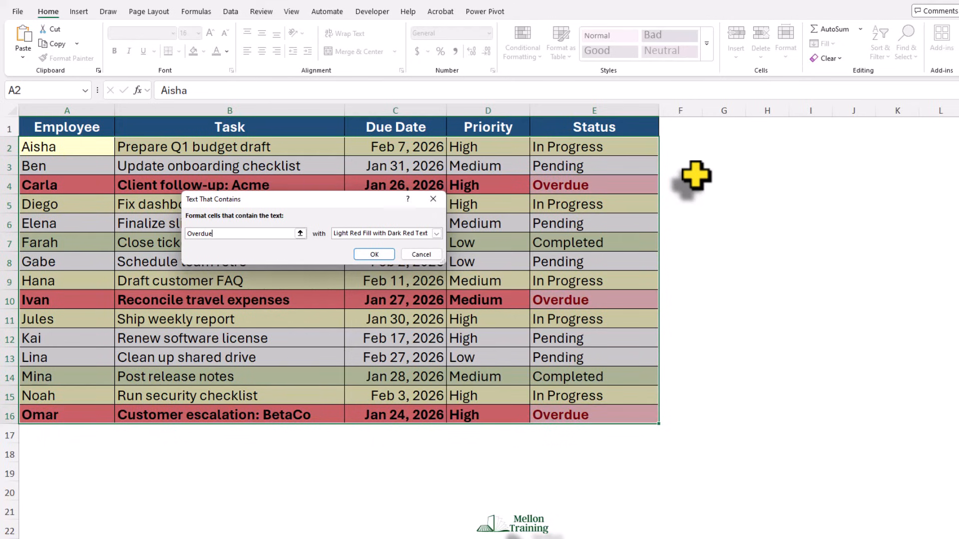
{"action": "left_click", "coordinate": [437, 234]}
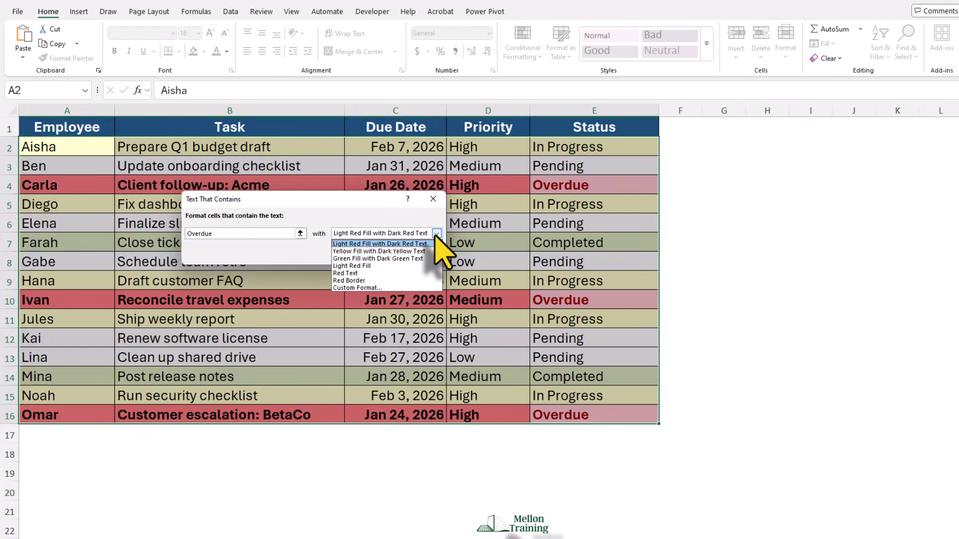
{"action": "left_click", "coordinate": [402, 244]}
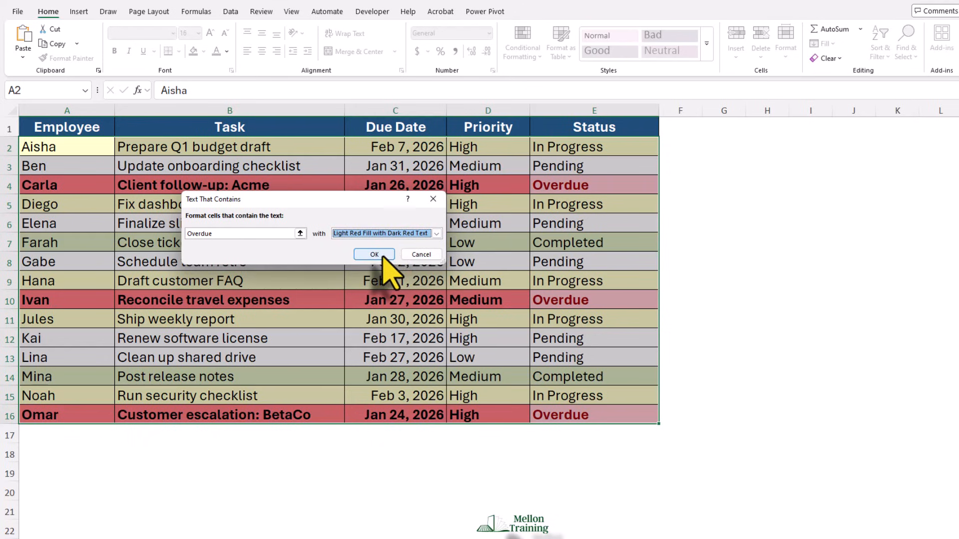
{"action": "left_click", "coordinate": [375, 255]}
{"action": "left_click", "coordinate": [724, 225]}
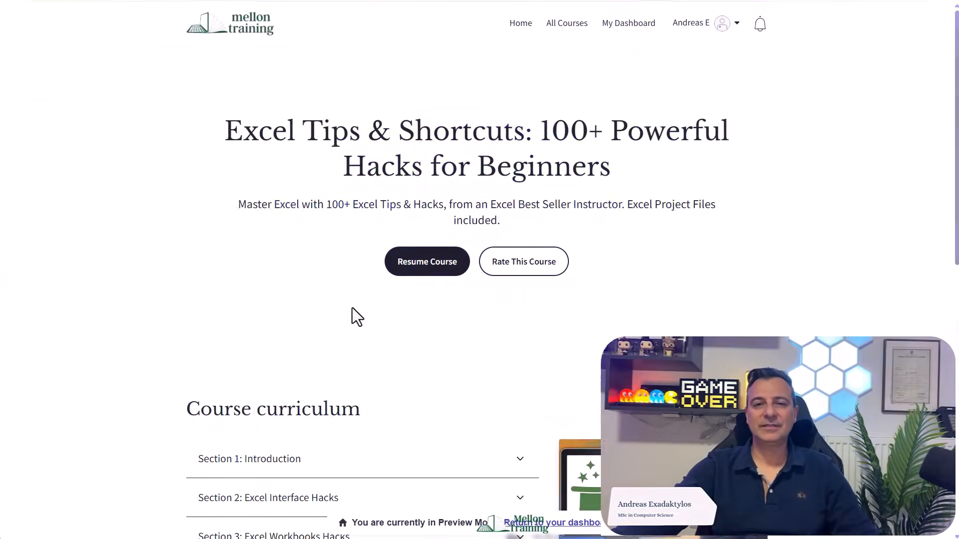
On the Mellon Training website, show the full Excel Tips & Shortcuts course curriculum and expand Sections 1 through 4 to examine their lessons
{"action": "scroll", "coordinate": [352, 308], "scroll_direction": "down", "scroll_amount": 4}
{"action": "scroll", "coordinate": [352, 308], "scroll_direction": "down", "scroll_amount": 1}
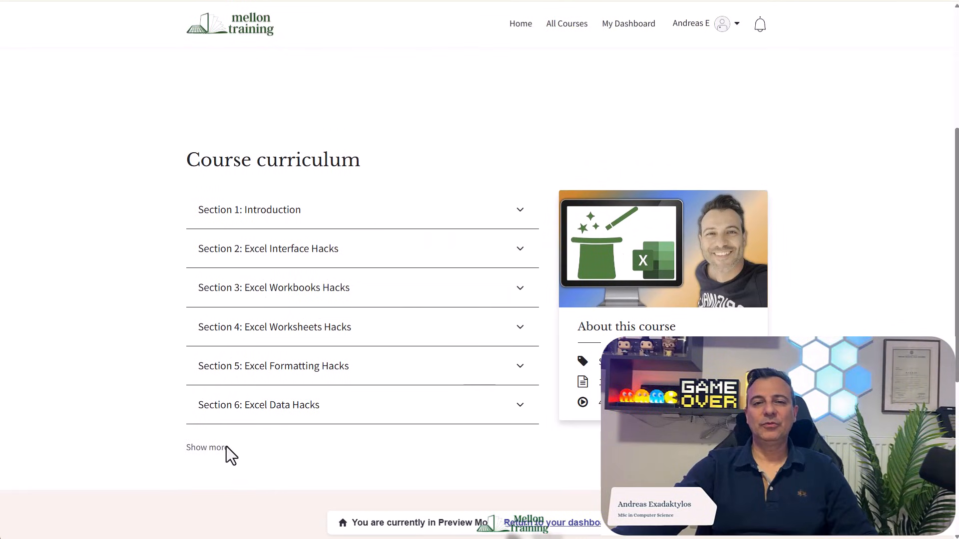
{"action": "left_click", "coordinate": [225, 449]}
{"action": "scroll", "coordinate": [410, 370], "scroll_direction": "down", "scroll_amount": 2}
{"action": "scroll", "coordinate": [413, 369], "scroll_direction": "down", "scroll_amount": 1}
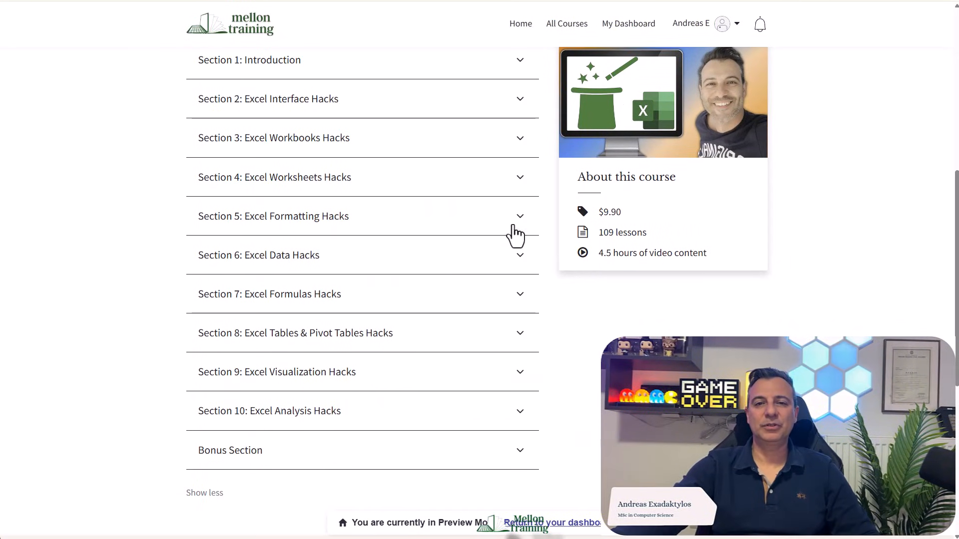
{"action": "left_click", "coordinate": [527, 67]}
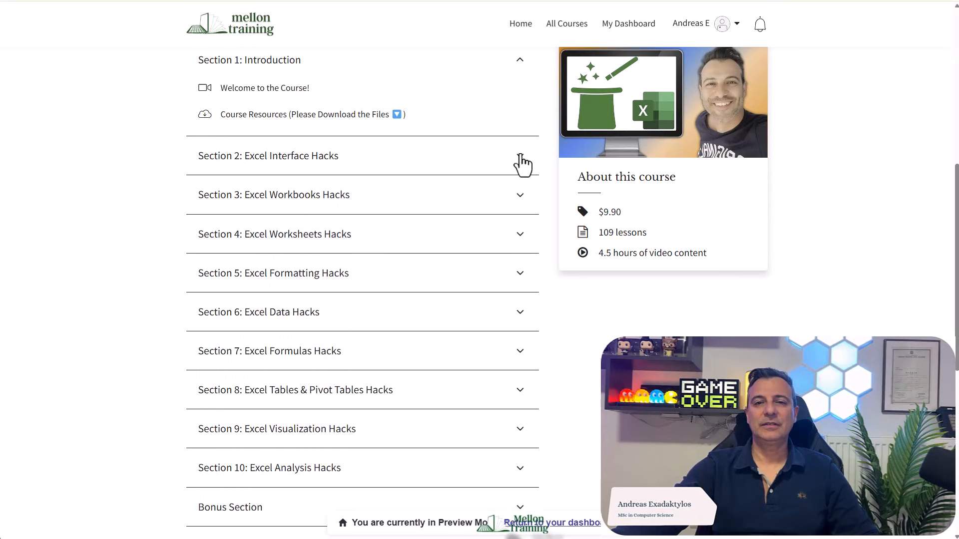
{"action": "left_click", "coordinate": [520, 159]}
{"action": "scroll", "coordinate": [521, 303], "scroll_direction": "down", "scroll_amount": 2}
{"action": "left_click", "coordinate": [520, 257]}
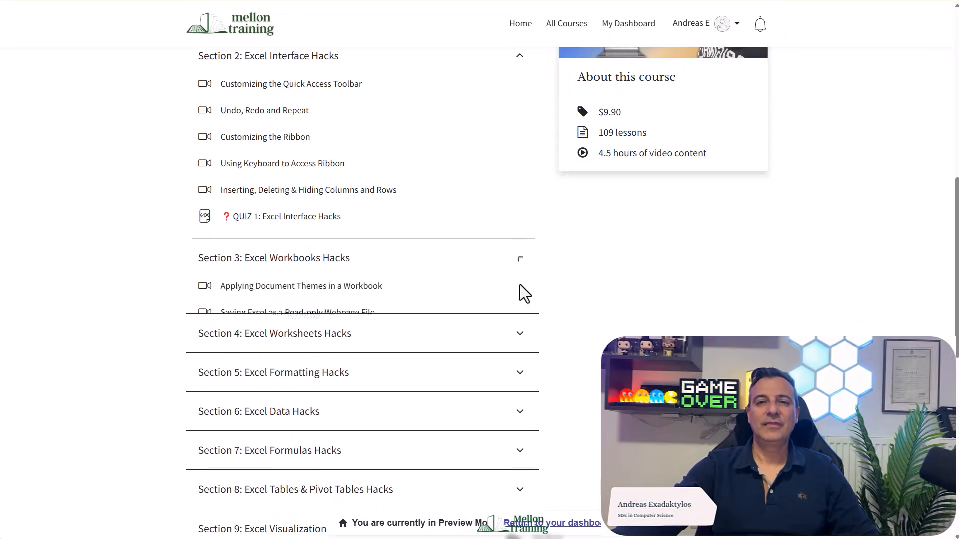
{"action": "scroll", "coordinate": [520, 294], "scroll_direction": "down", "scroll_amount": 3}
{"action": "left_click", "coordinate": [520, 310]}
{"action": "scroll", "coordinate": [512, 335], "scroll_direction": "down", "scroll_amount": 8}
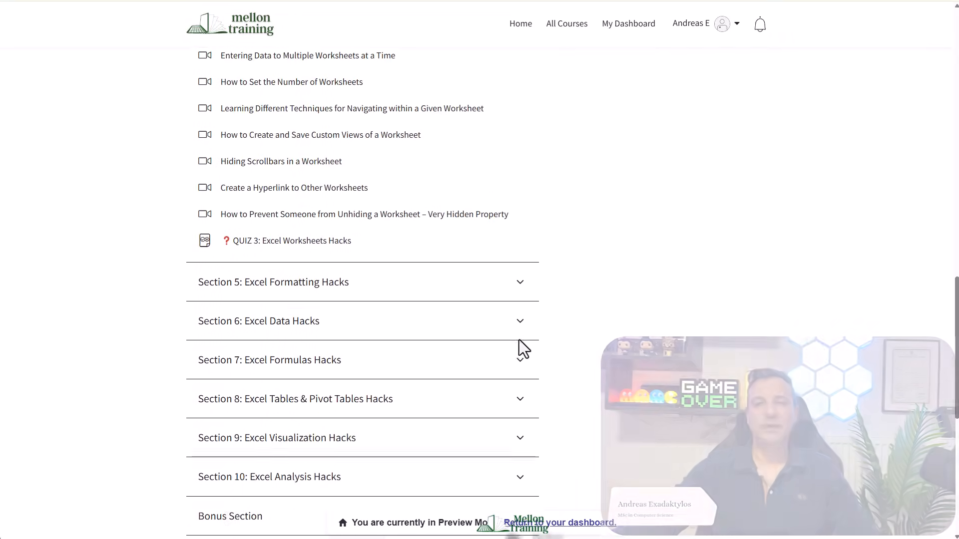